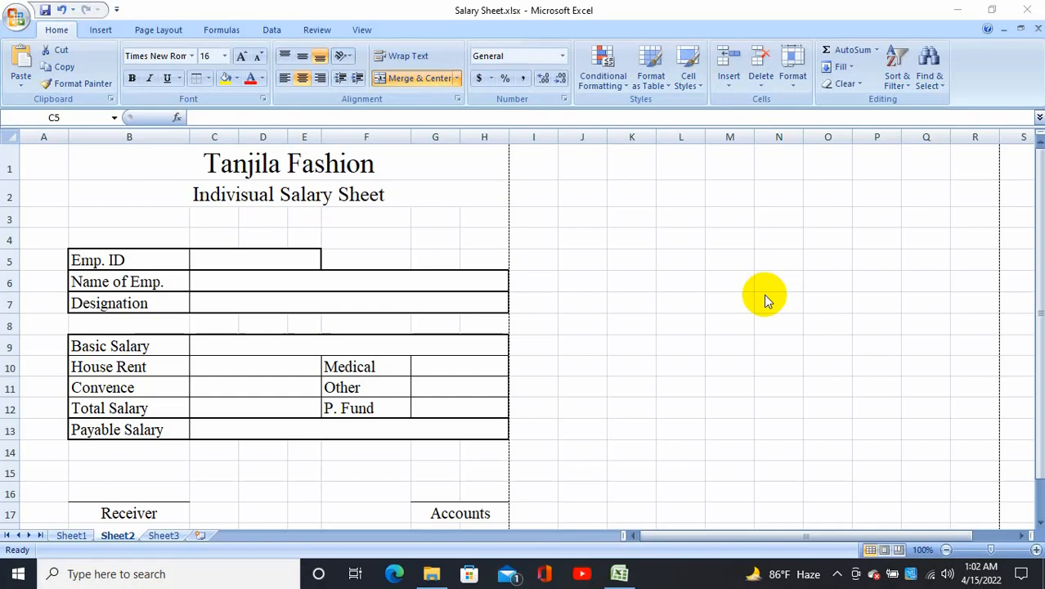
Compare the employee salary table on Sheet1 with the individual salary form on Sheet2
{"action": "left_click", "coordinate": [81, 536]}
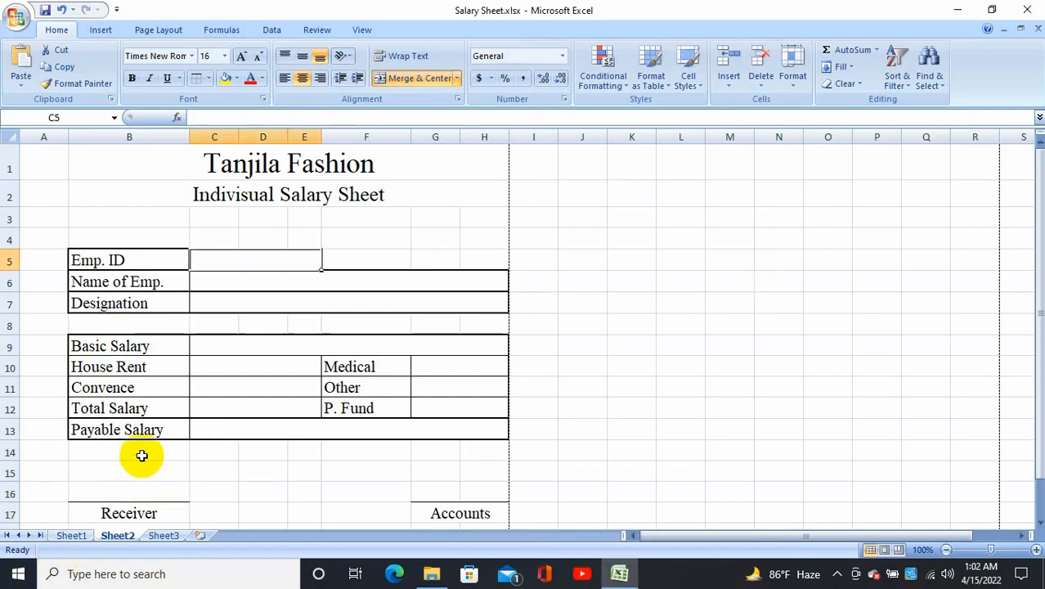
{"action": "left_click", "coordinate": [73, 535]}
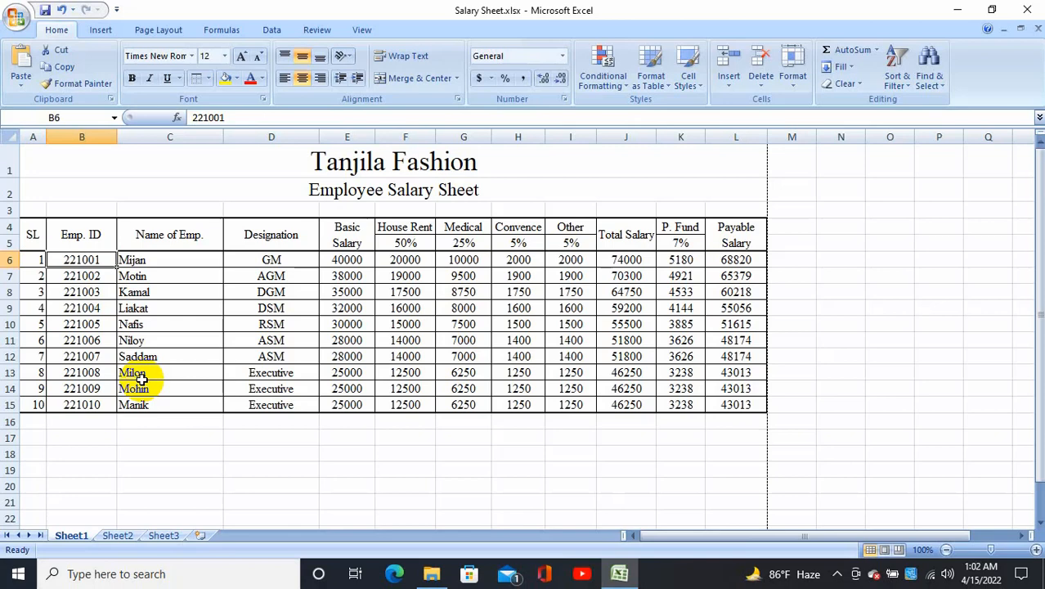
{"action": "left_click", "coordinate": [119, 536]}
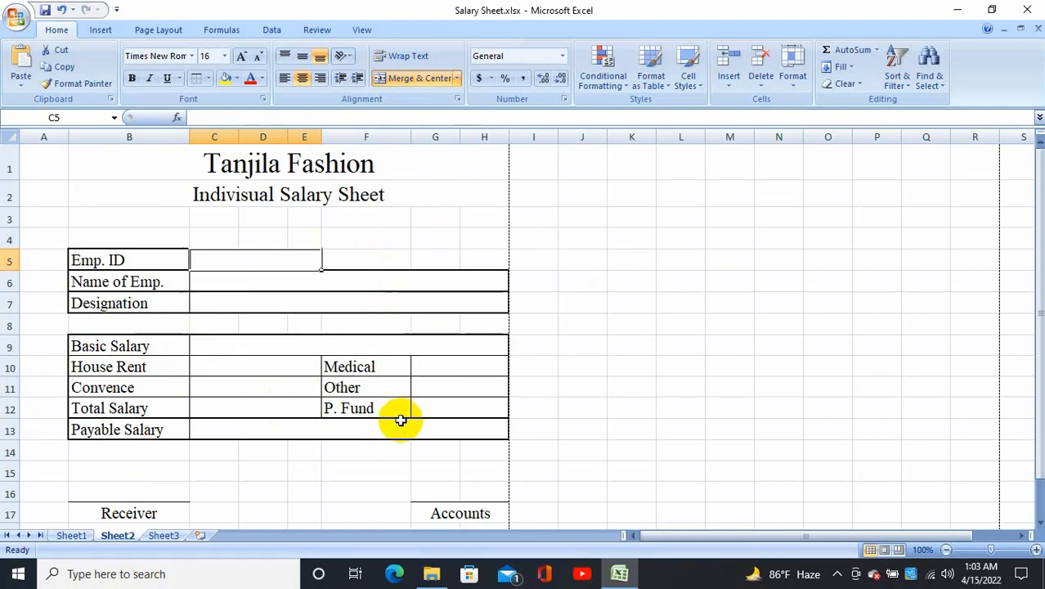
Copy the first employee's ID from Sheet1 into the Emp. ID cell C5 on Sheet2, and compare the filled form with the Sheet1 record
{"action": "left_click", "coordinate": [72, 535]}
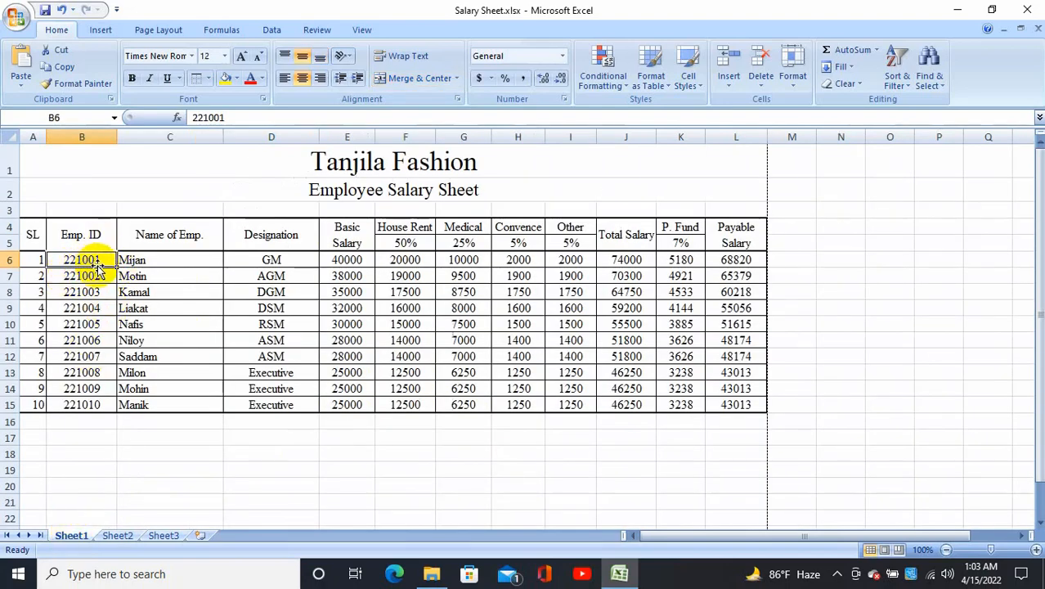
{"action": "double_click", "coordinate": [105, 260]}
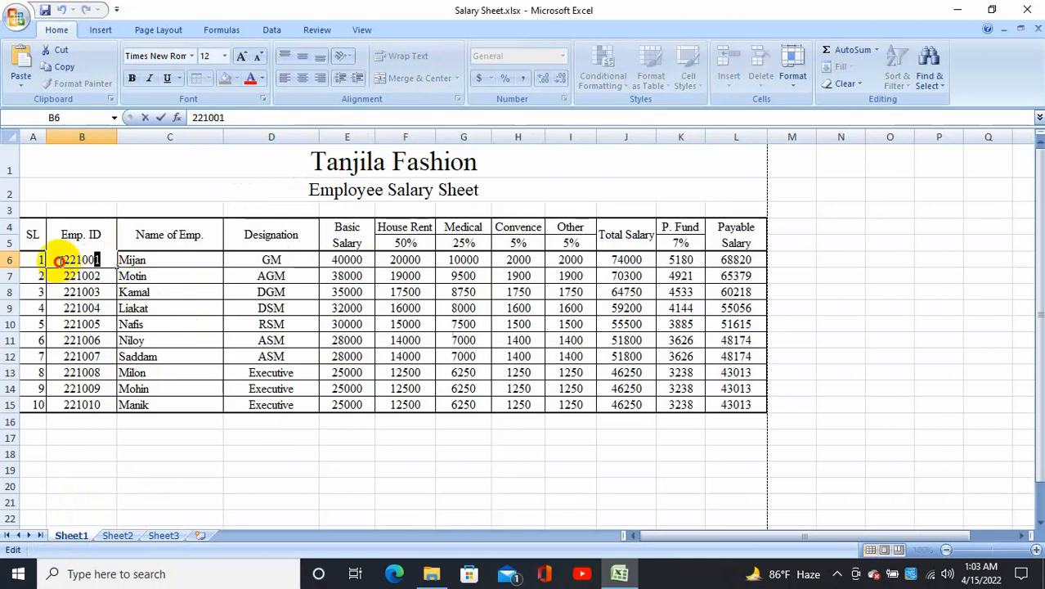
{"action": "double_click", "coordinate": [52, 260]}
{"action": "key", "text": "ctrl+c"}
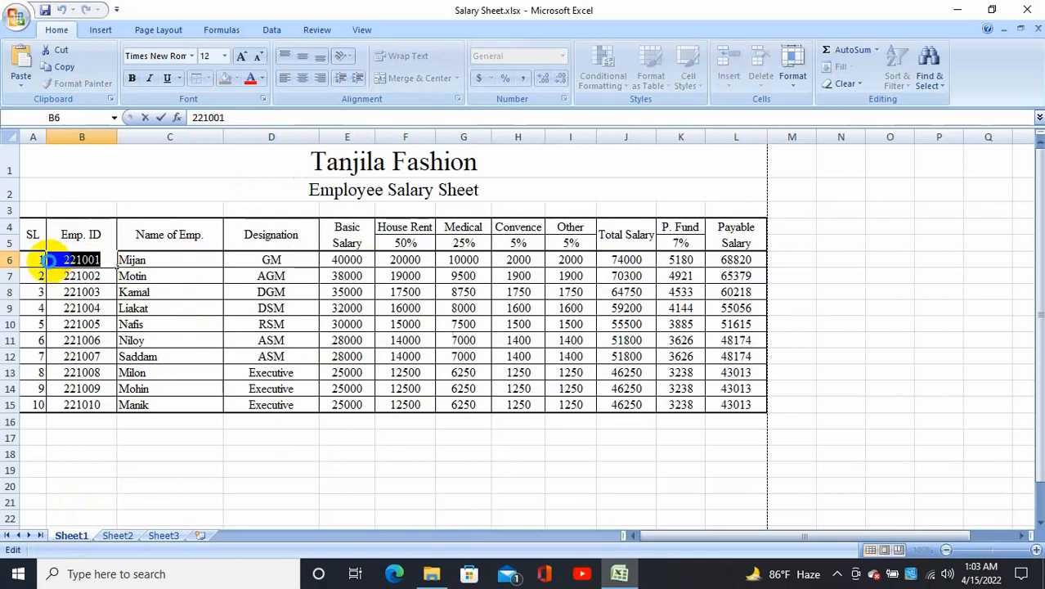
{"action": "left_click", "coordinate": [119, 535]}
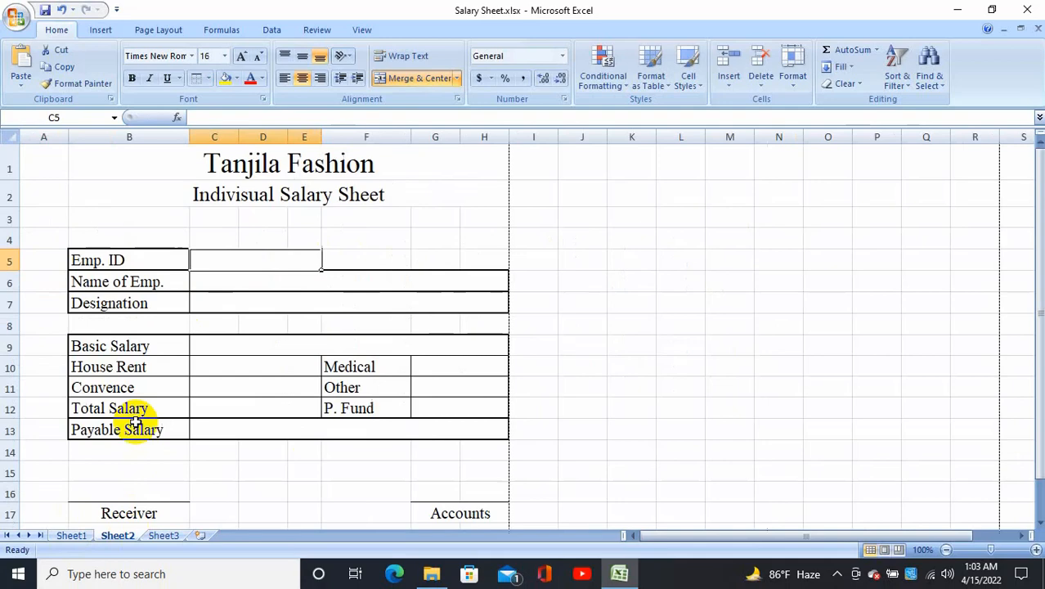
{"action": "double_click", "coordinate": [245, 258]}
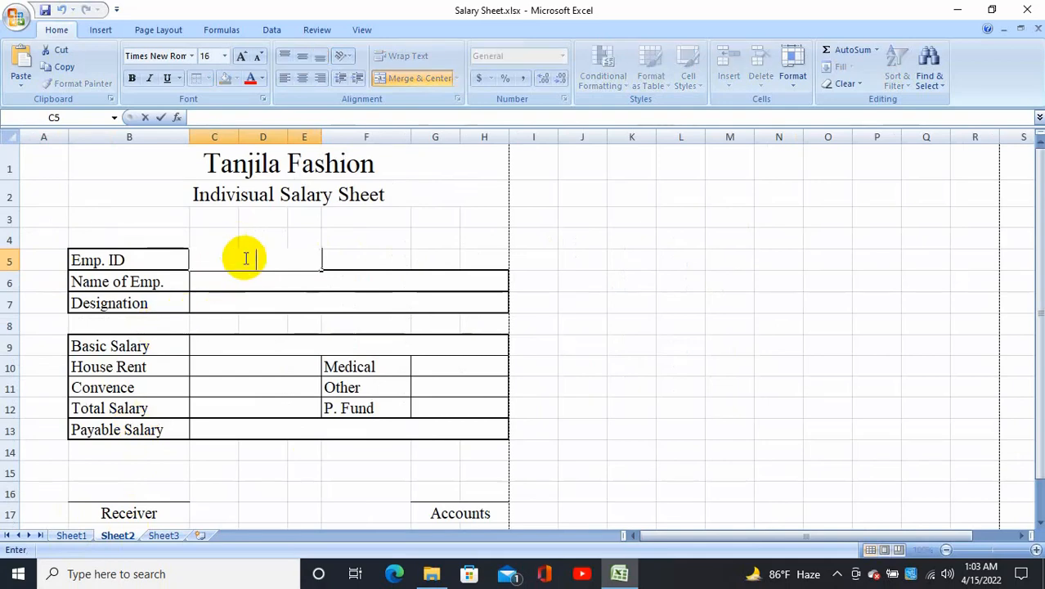
{"action": "key", "text": "ctrl+v"}
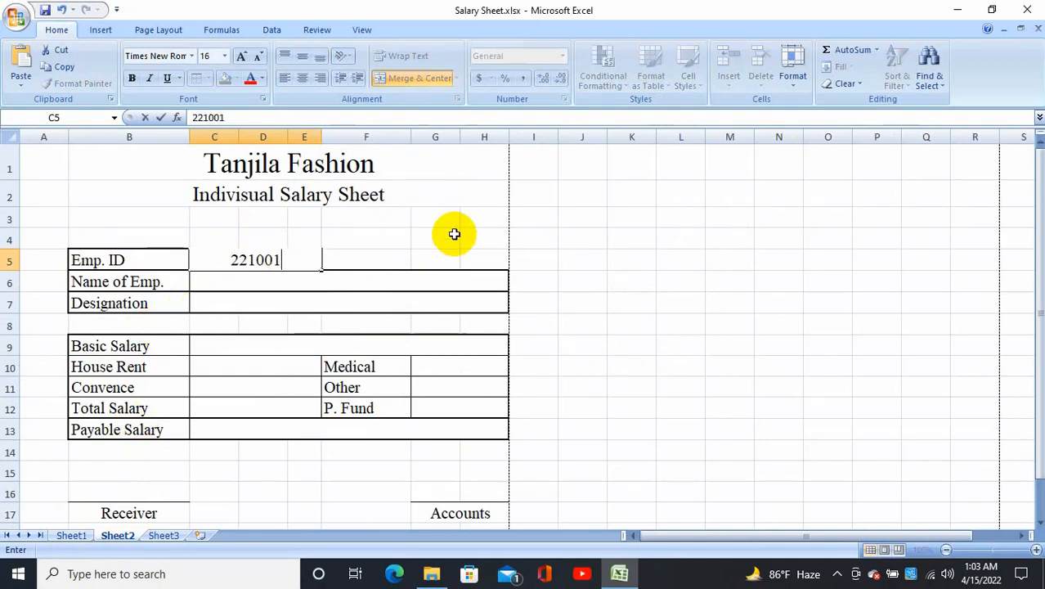
{"action": "left_click", "coordinate": [455, 234]}
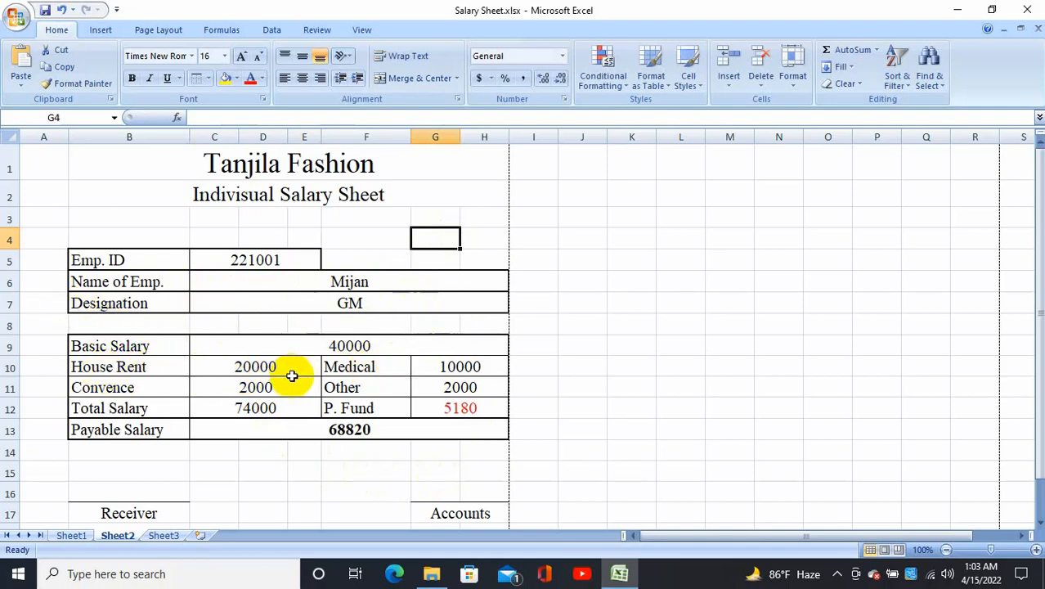
{"action": "left_click", "coordinate": [72, 535]}
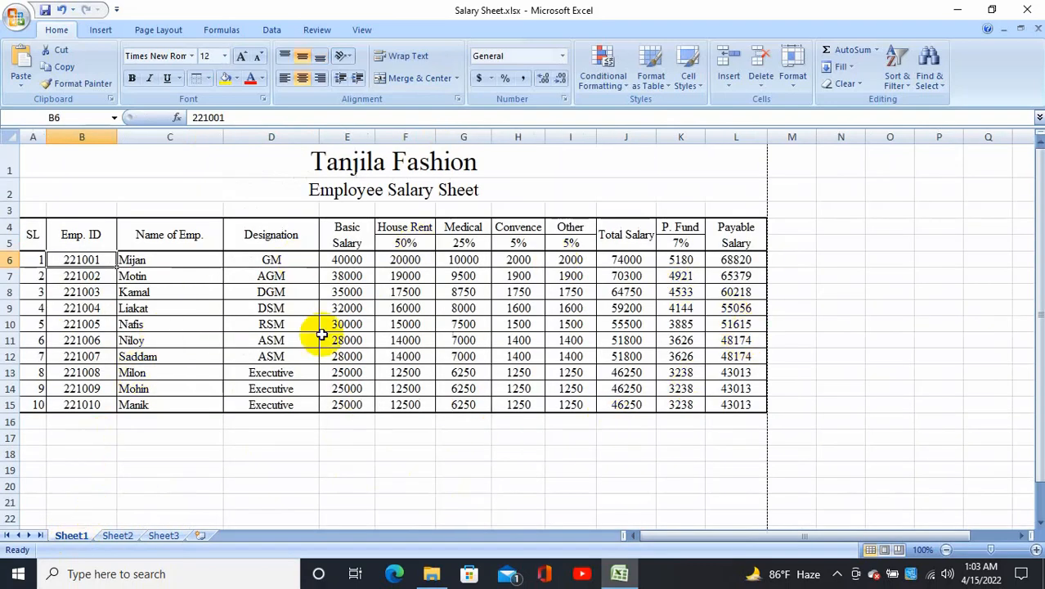
{"action": "left_click", "coordinate": [117, 537]}
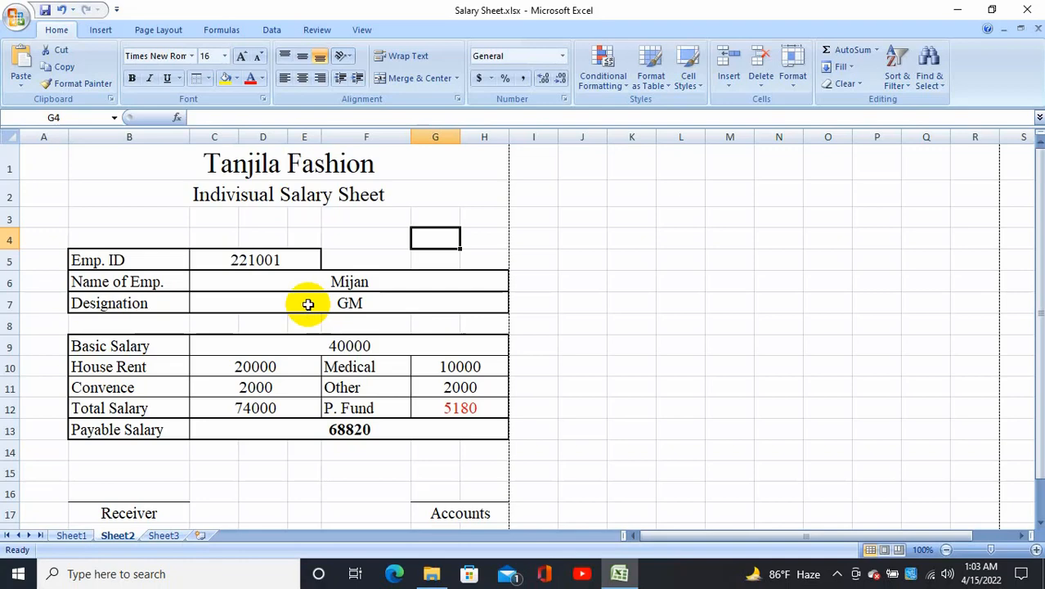
Replace the Emp. ID in C5 on Sheet2 with the fourth employee's ID copied from cell B9 on Sheet1
{"action": "left_click", "coordinate": [71, 535]}
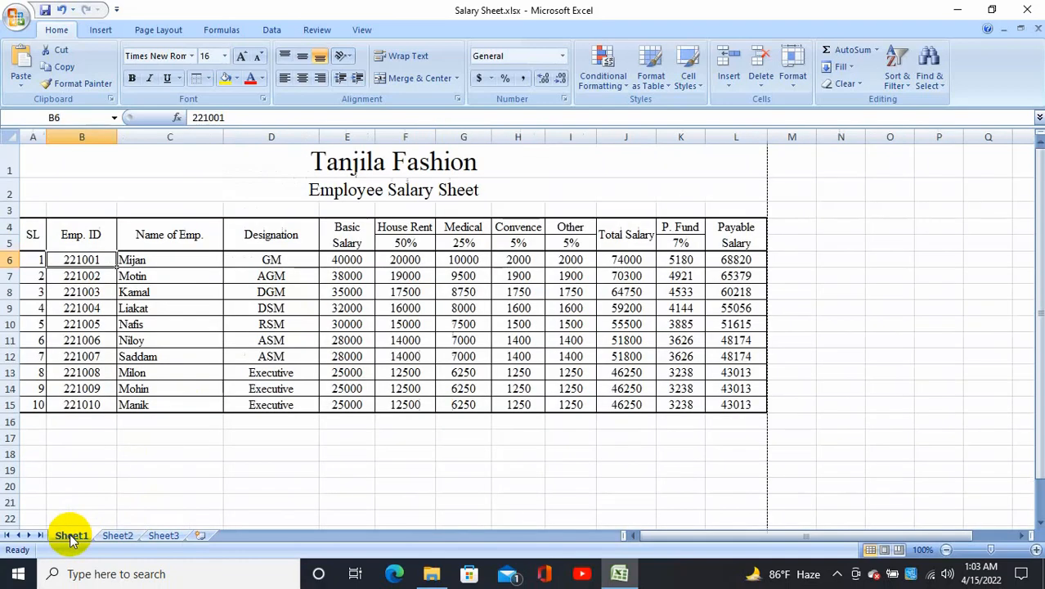
{"action": "double_click", "coordinate": [106, 310]}
{"action": "left_click_drag", "start_coordinate": [107, 310], "coordinate": [48, 309]}
{"action": "key", "text": "ctrl+c"}
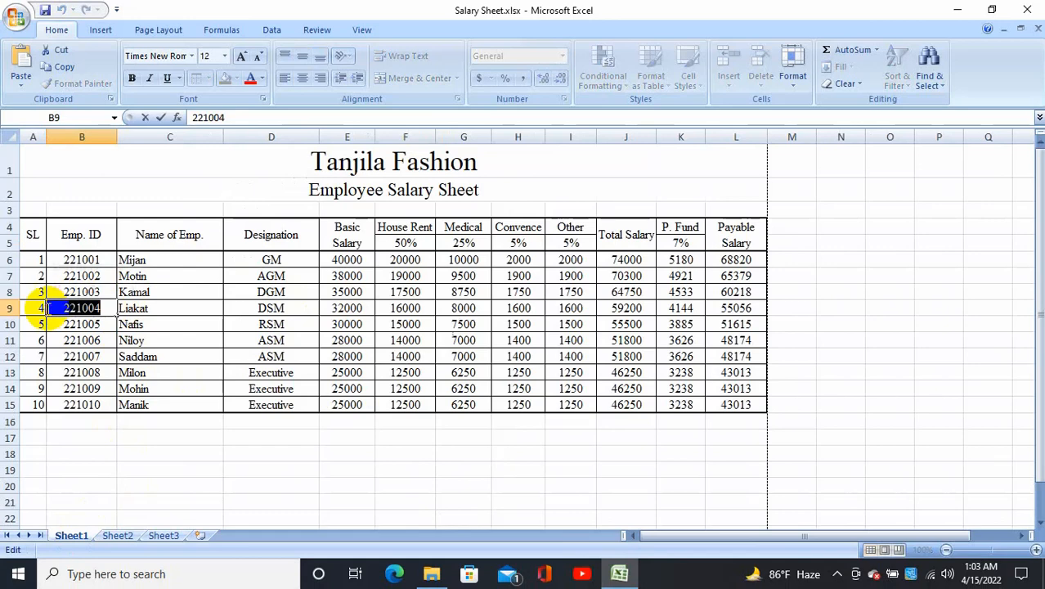
{"action": "left_click", "coordinate": [114, 536]}
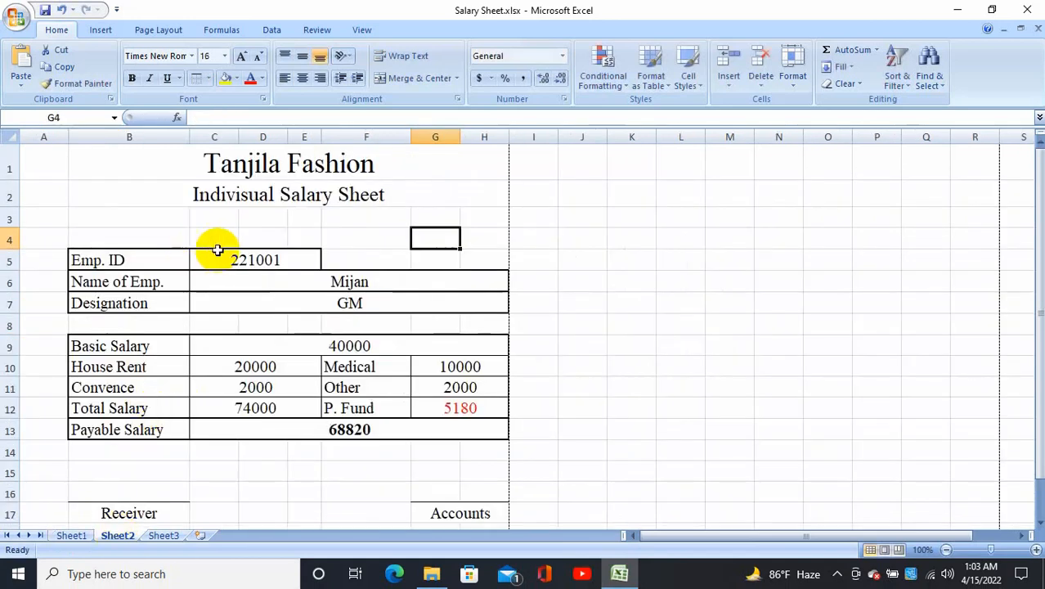
{"action": "double_click", "coordinate": [282, 260]}
{"action": "left_click_drag", "start_coordinate": [282, 260], "coordinate": [233, 260]}
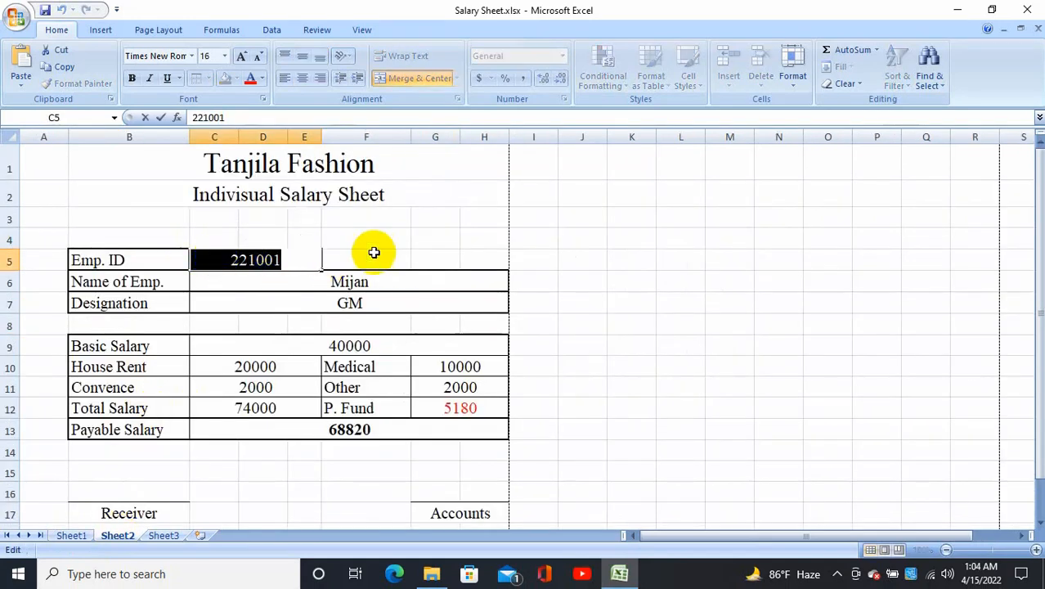
{"action": "key", "text": "ctrl+v"}
{"action": "left_click", "coordinate": [474, 221]}
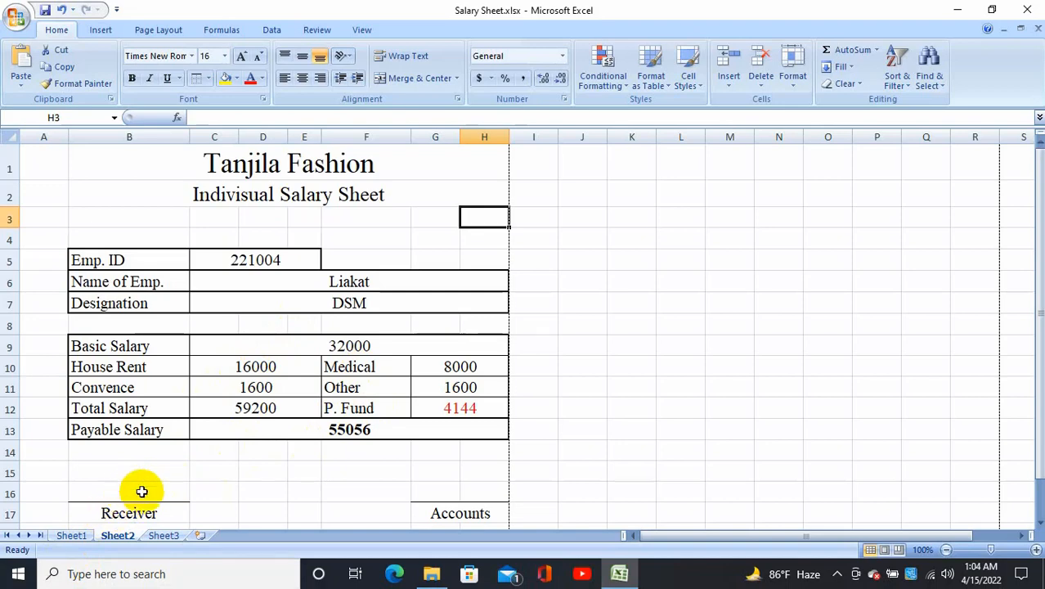
Clear the Name of Emp., Designation, Basic Salary, House Rent, Convence and Total Salary value cells on the Sheet2 form
{"action": "left_click", "coordinate": [345, 281]}
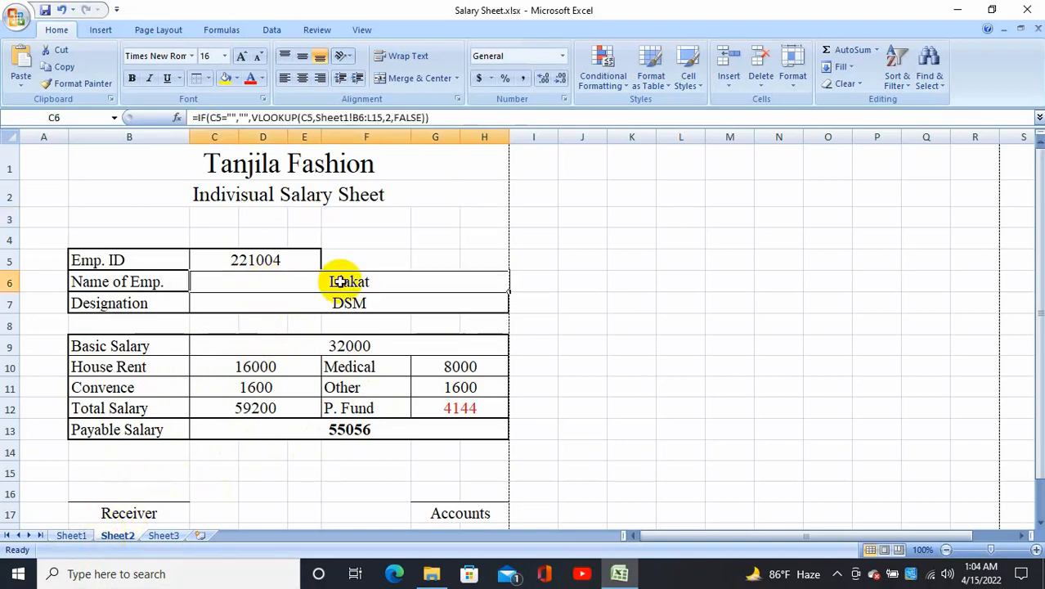
{"action": "key", "text": "Delete"}
{"action": "left_click", "coordinate": [360, 307]}
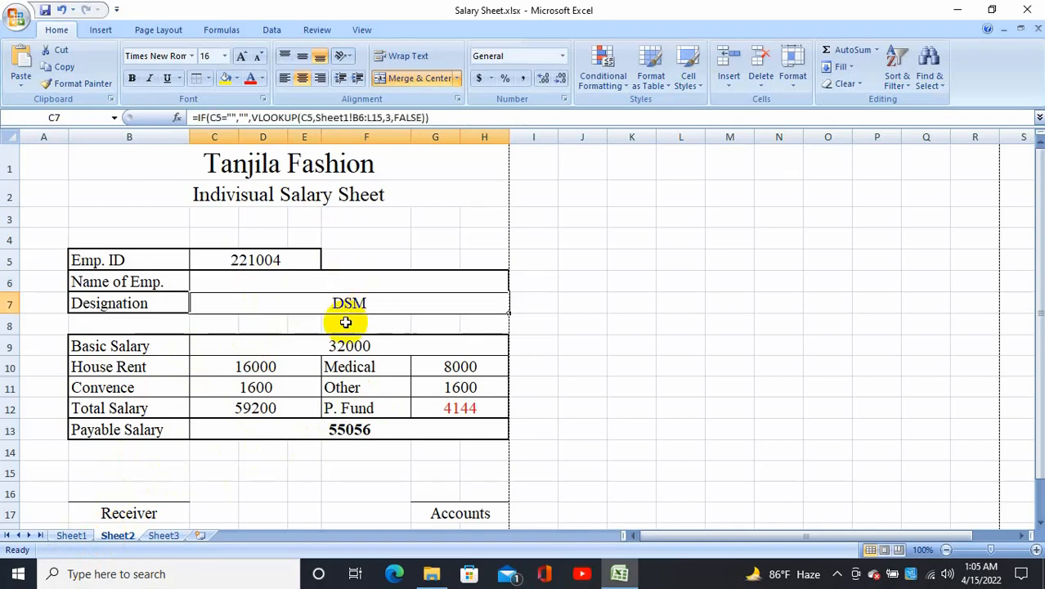
{"action": "key", "text": "Delete"}
{"action": "left_click", "coordinate": [316, 352]}
{"action": "key", "text": "Delete"}
{"action": "left_click", "coordinate": [279, 366]}
{"action": "key", "text": "Delete"}
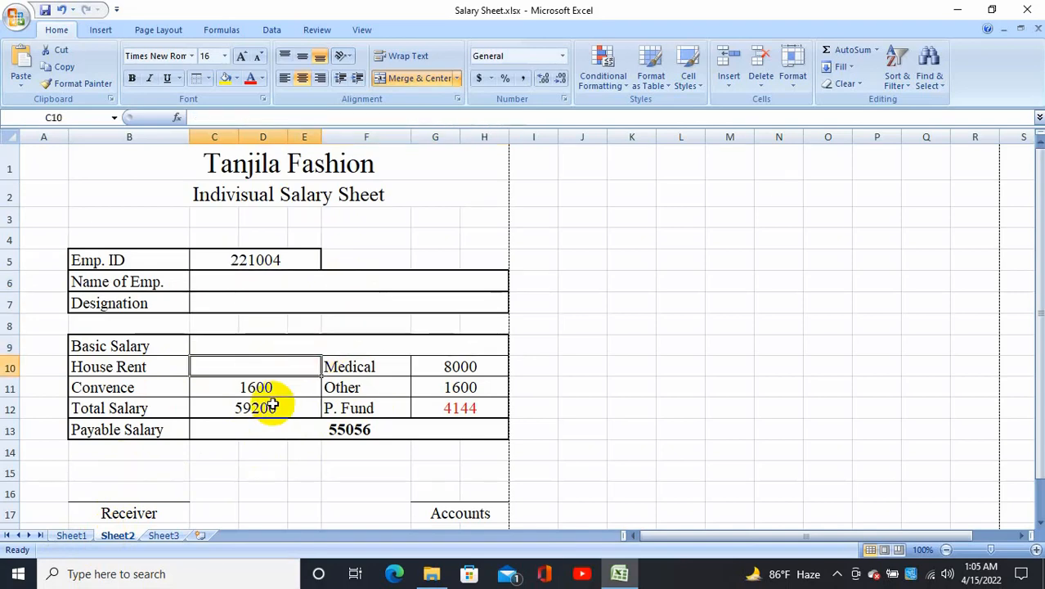
{"action": "left_click", "coordinate": [271, 401]}
{"action": "key", "text": "Delete"}
{"action": "left_click", "coordinate": [278, 390]}
{"action": "key", "text": "Delete"}
Clear the Medical, Other, P. Fund, Payable Salary and Emp. ID value cells on the Sheet2 form
{"action": "left_click", "coordinate": [483, 366]}
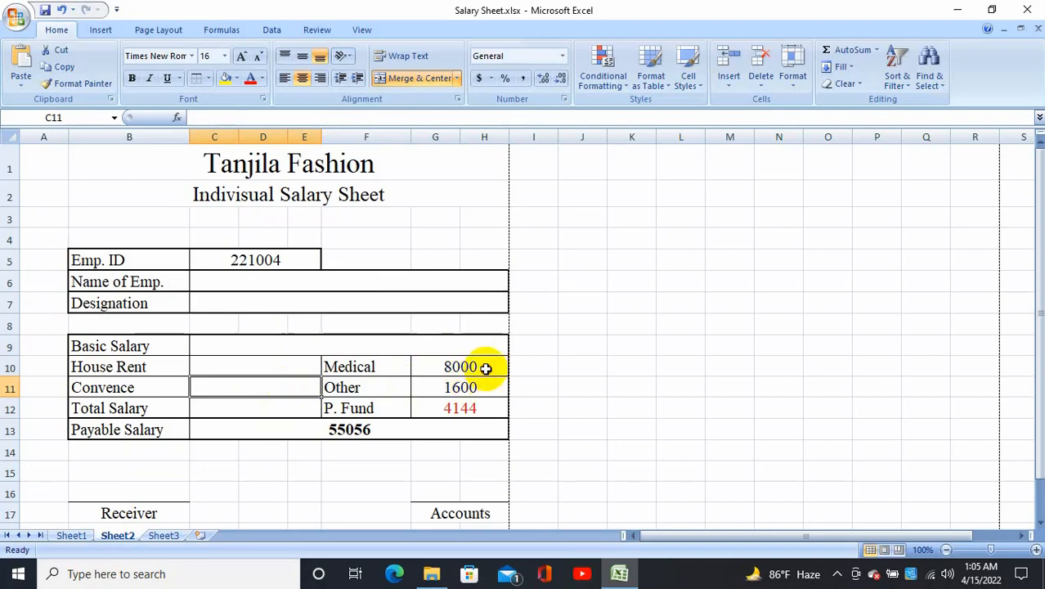
{"action": "key", "text": "Delete"}
{"action": "left_click", "coordinate": [476, 387]}
{"action": "key", "text": "Delete"}
{"action": "left_click", "coordinate": [478, 409]}
{"action": "key", "text": "Delete"}
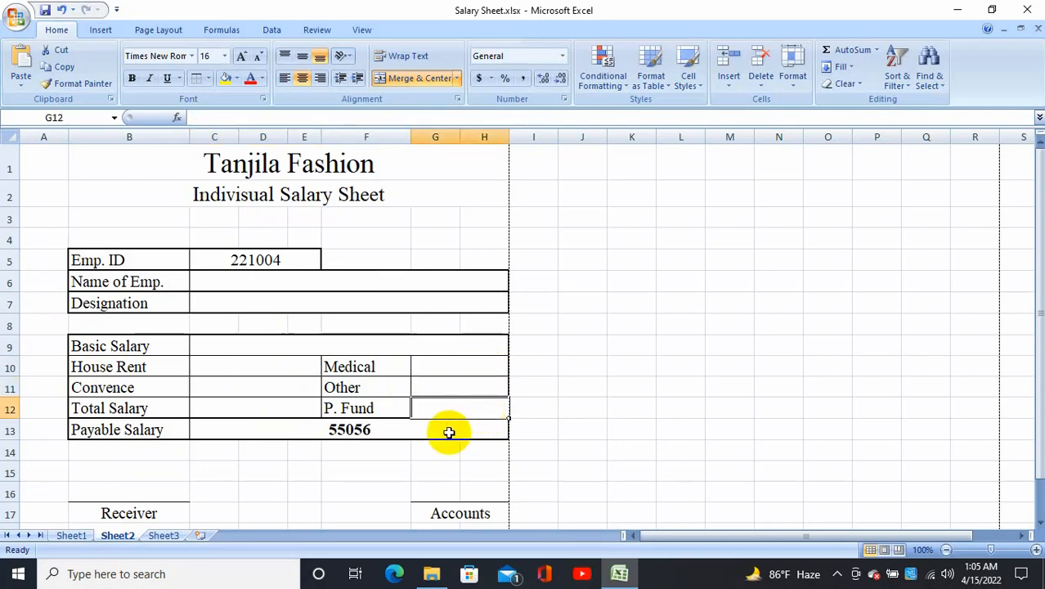
{"action": "left_click", "coordinate": [448, 427]}
{"action": "key", "text": "Delete"}
{"action": "left_click", "coordinate": [266, 264]}
{"action": "key", "text": "Delete"}
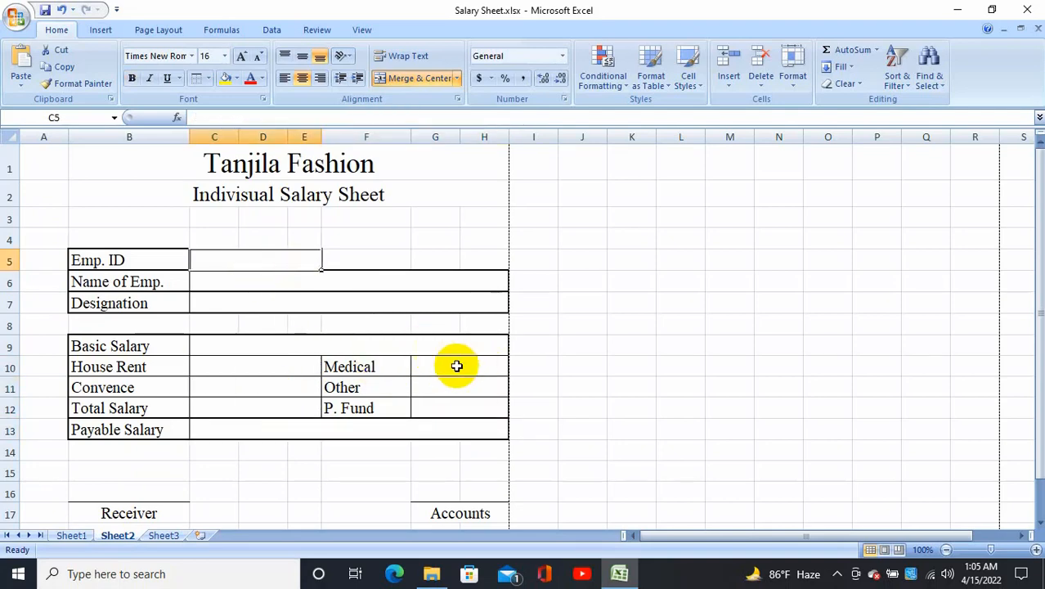
{"action": "left_click", "coordinate": [367, 281]}
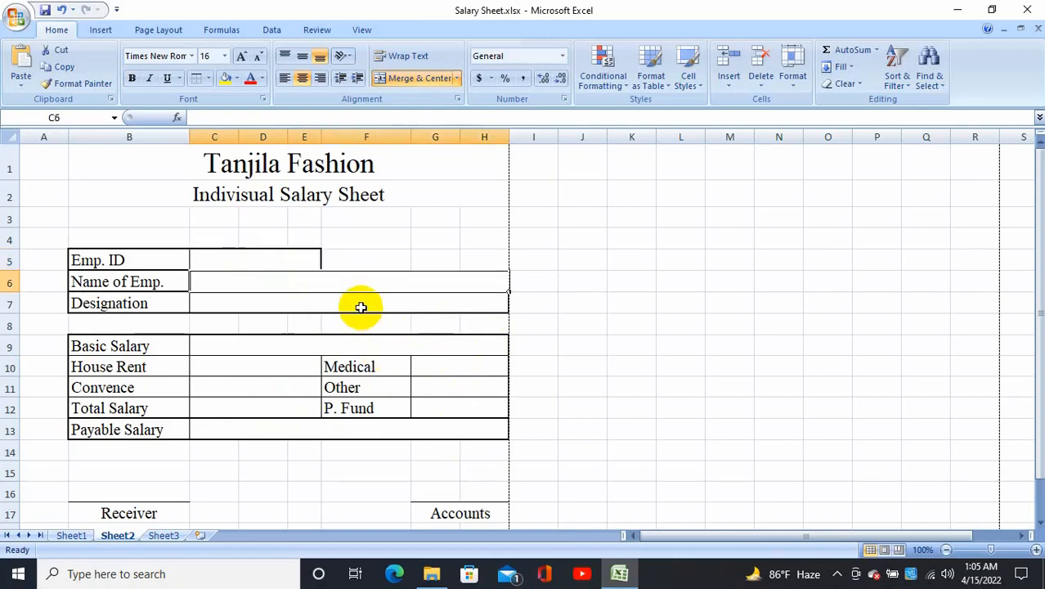
{"action": "left_click", "coordinate": [359, 307]}
{"action": "left_click", "coordinate": [282, 364]}
{"action": "left_click", "coordinate": [269, 389]}
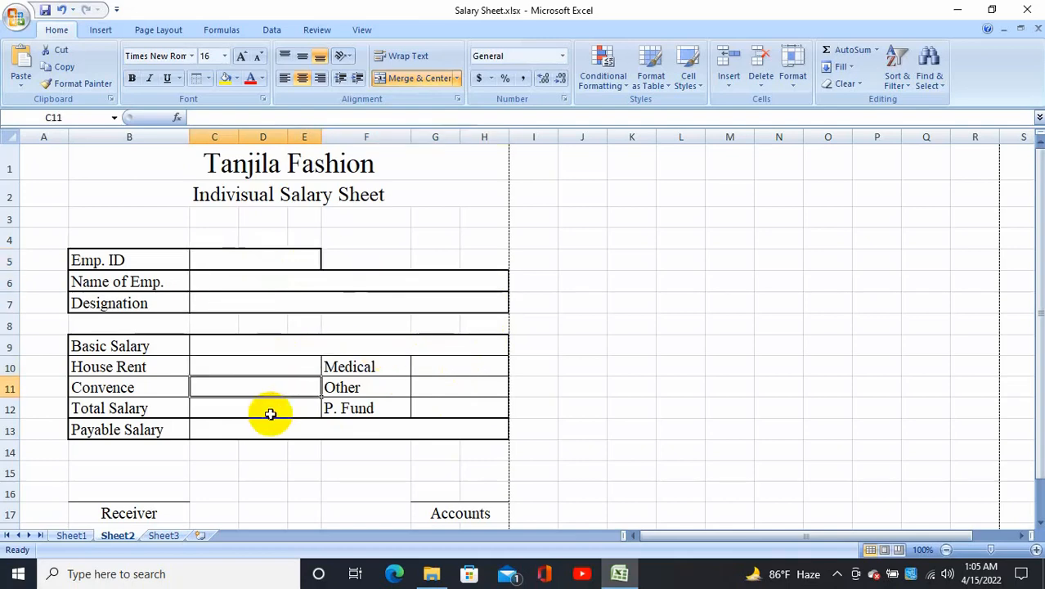
{"action": "left_click", "coordinate": [486, 373]}
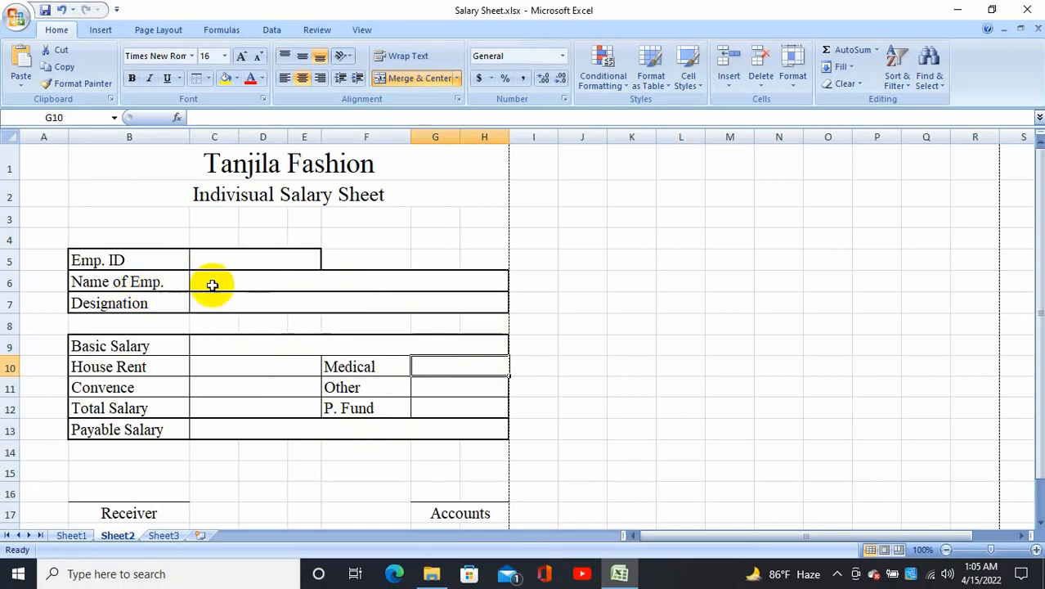
Begin an IF formula in the Name of Emp. cell C6 that tests C5="" and returns "" when true
{"action": "left_click", "coordinate": [252, 281]}
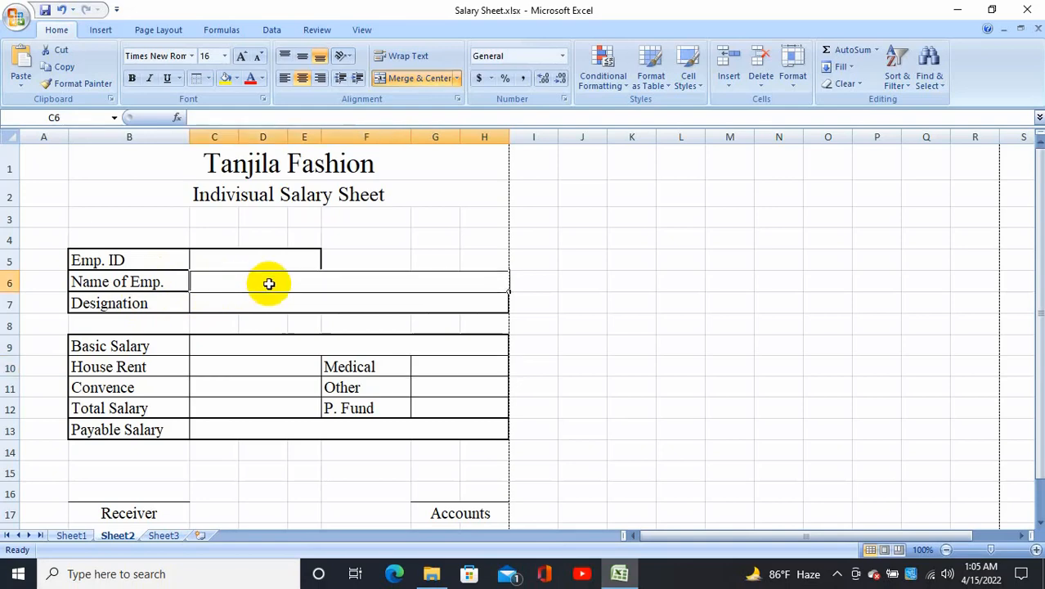
{"action": "left_click", "coordinate": [220, 119]}
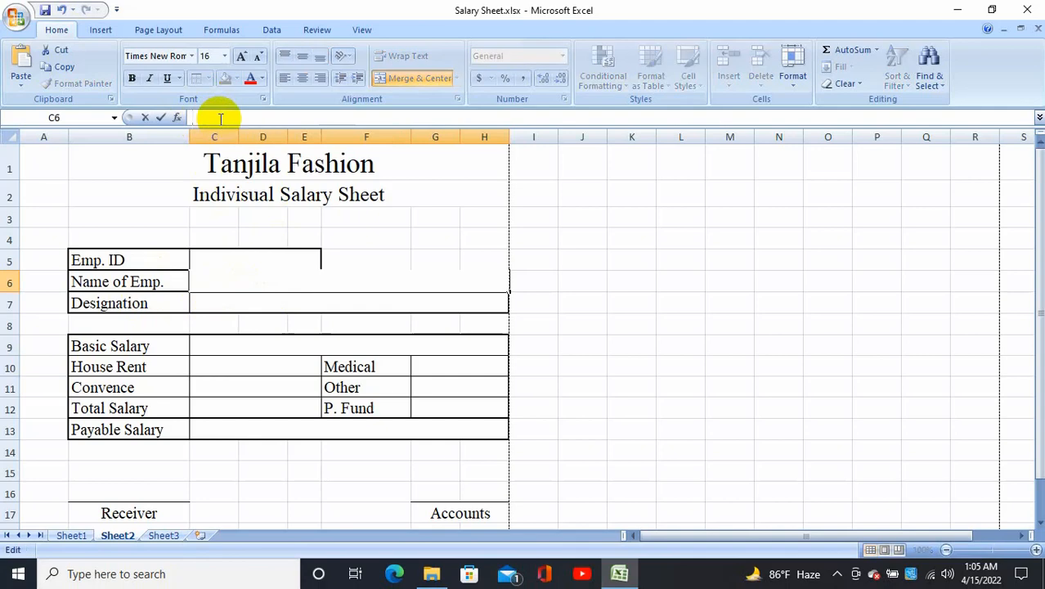
{"action": "type", "text": "=if"}
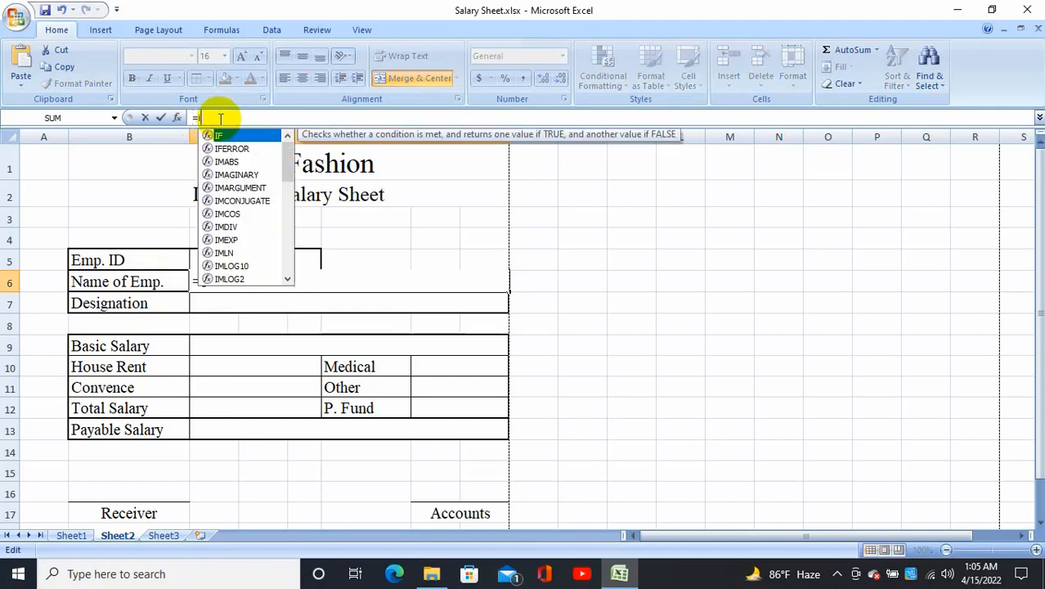
{"action": "type", "text": "("}
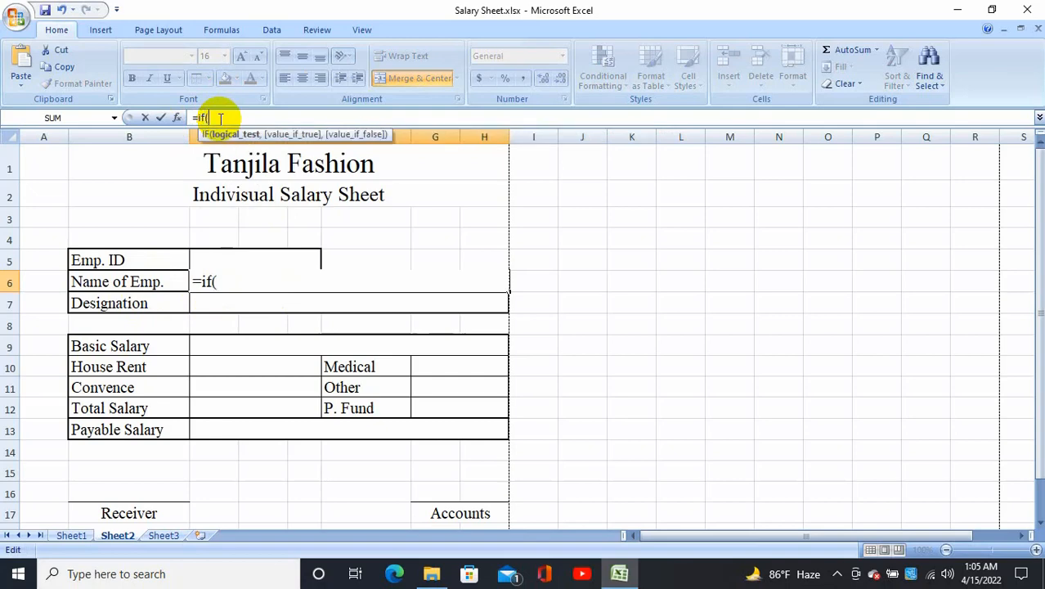
{"action": "left_click", "coordinate": [254, 256]}
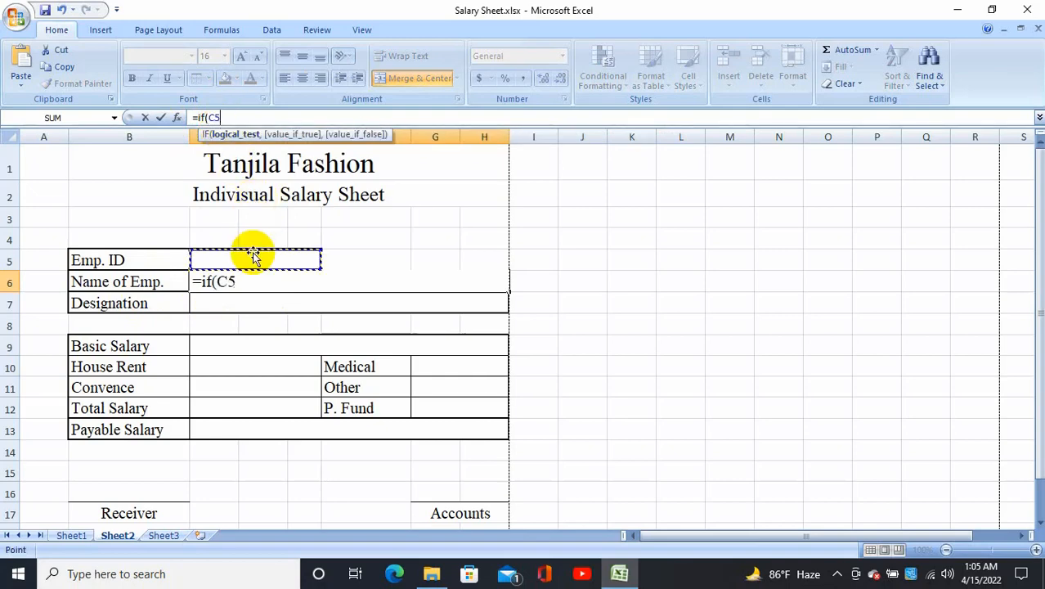
{"action": "type", "text": "="}
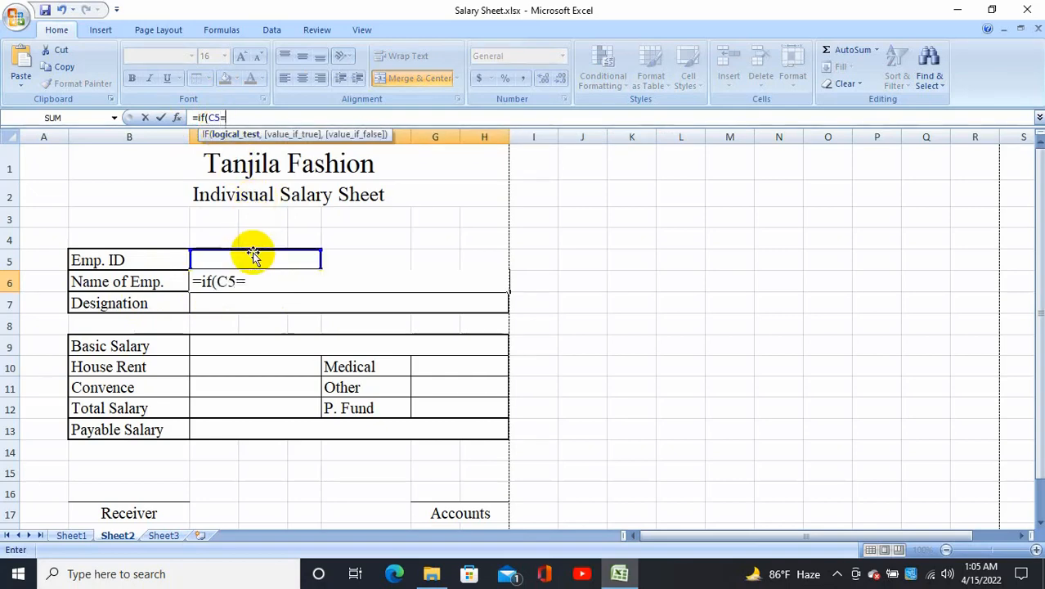
{"action": "type", "text": "\"\","}
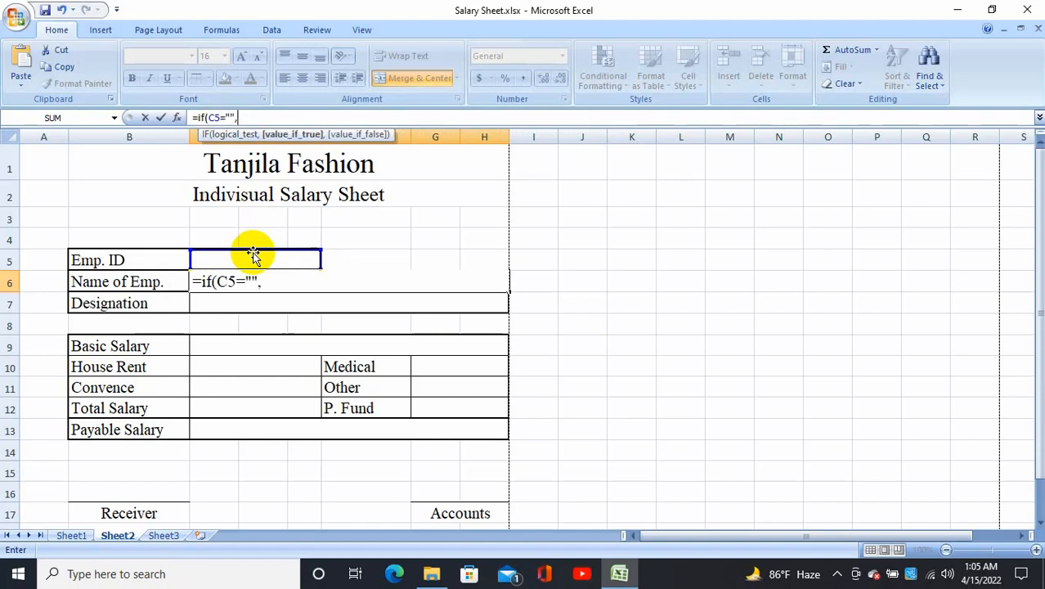
{"action": "type", "text": "\"\""}
{"action": "type", "text": ","}
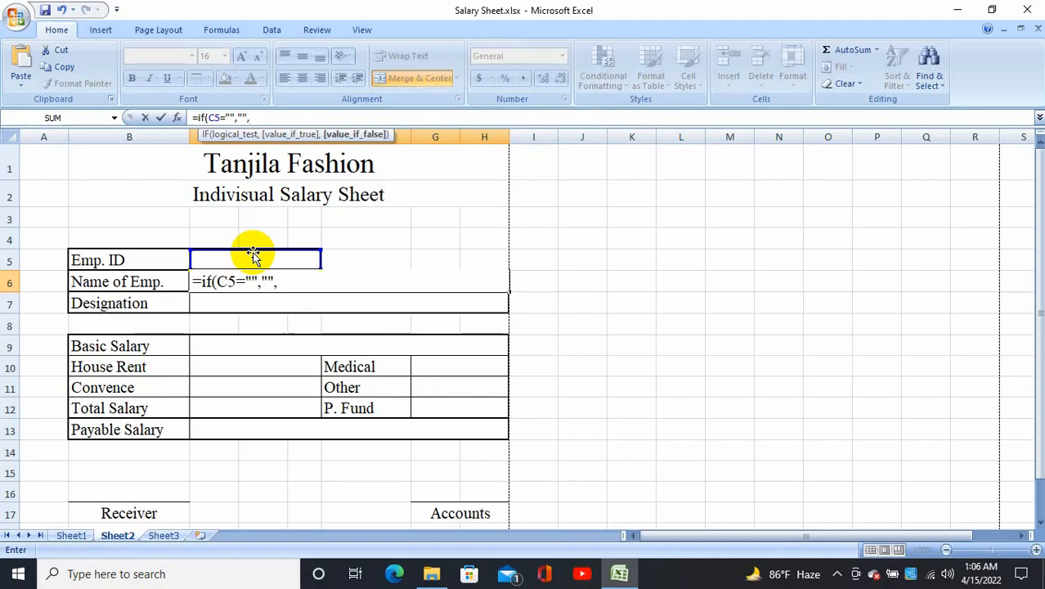
Add a VLOOKUP as the false result, looking up C5 in the table range Sheet1!B6:L15
{"action": "type", "text": "vl"}
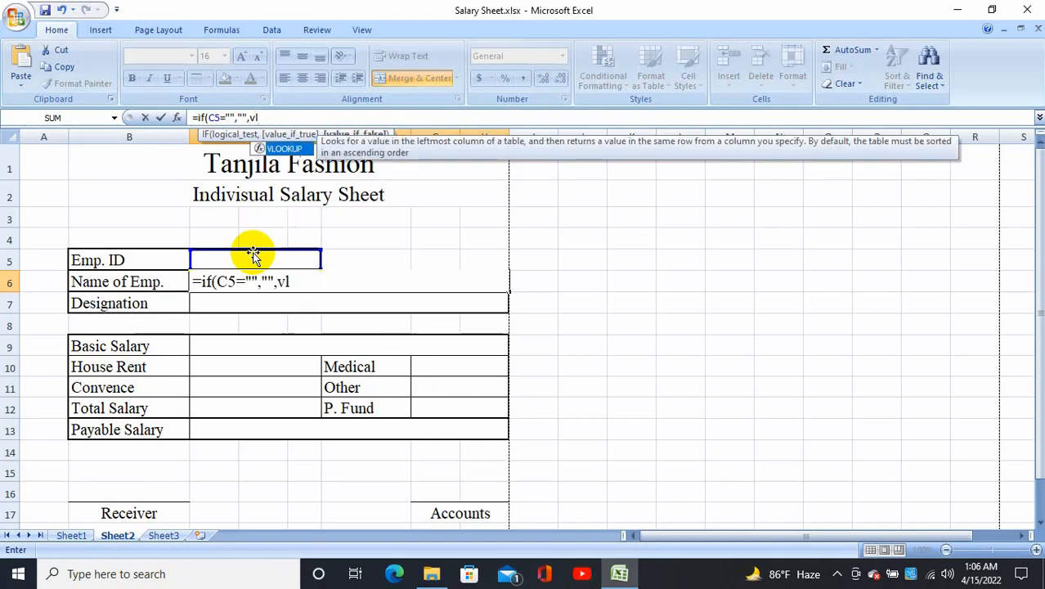
{"action": "key", "text": "Tab"}
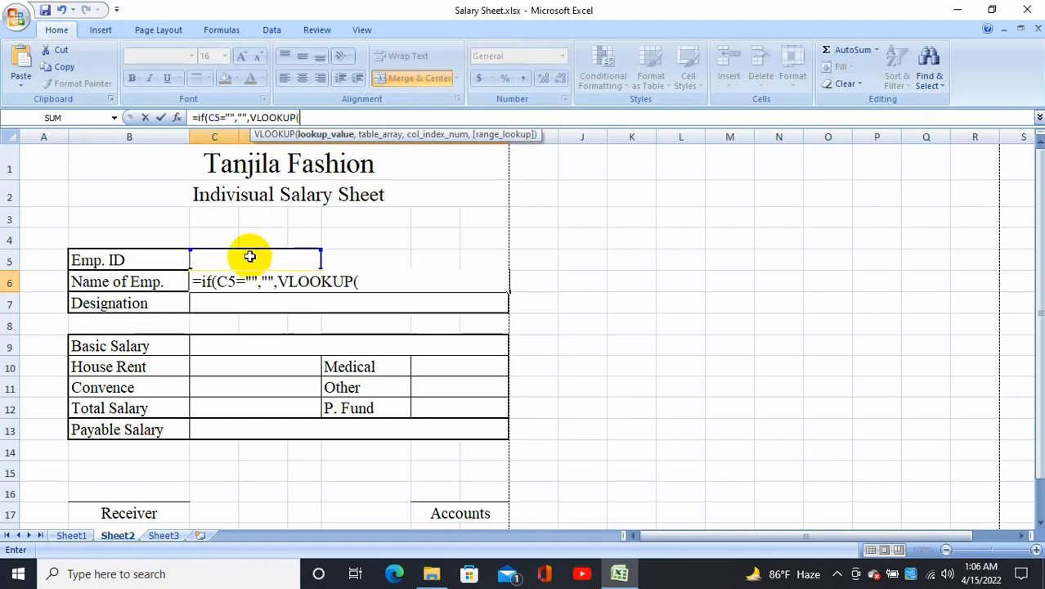
{"action": "left_click", "coordinate": [249, 257]}
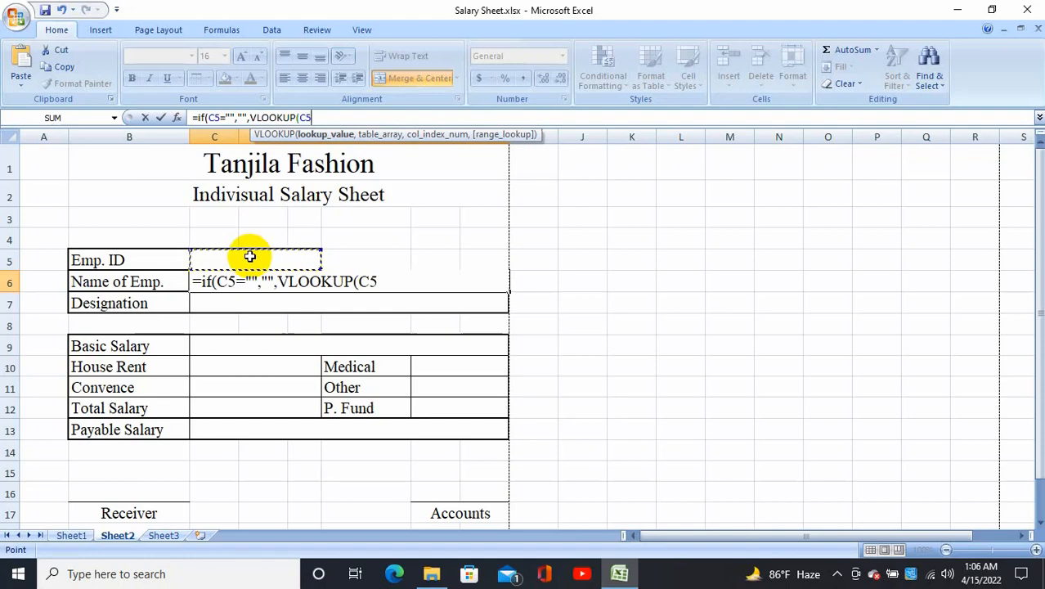
{"action": "type", "text": ","}
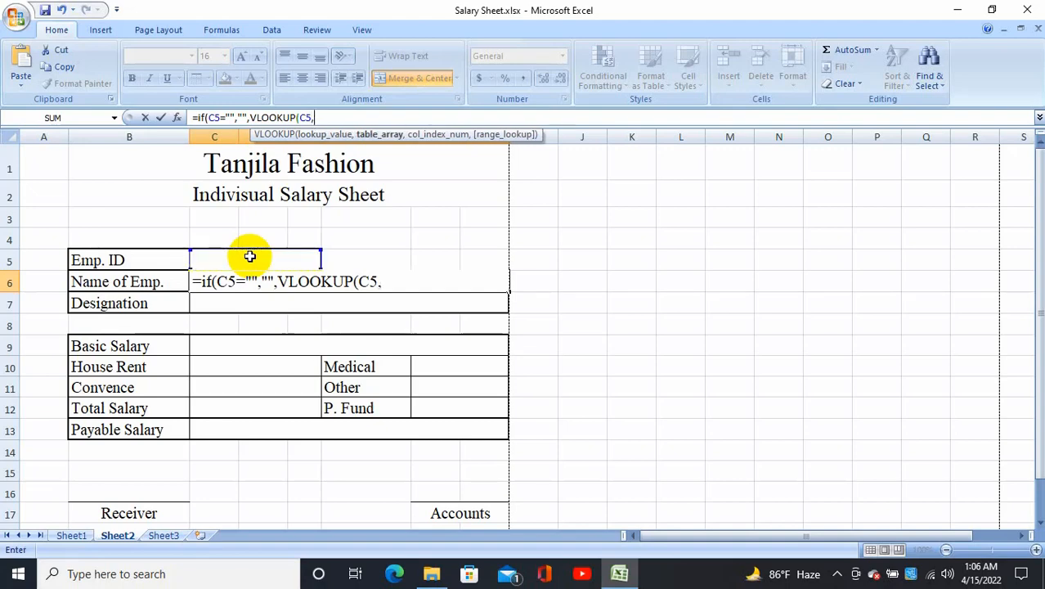
{"action": "left_click", "coordinate": [72, 536]}
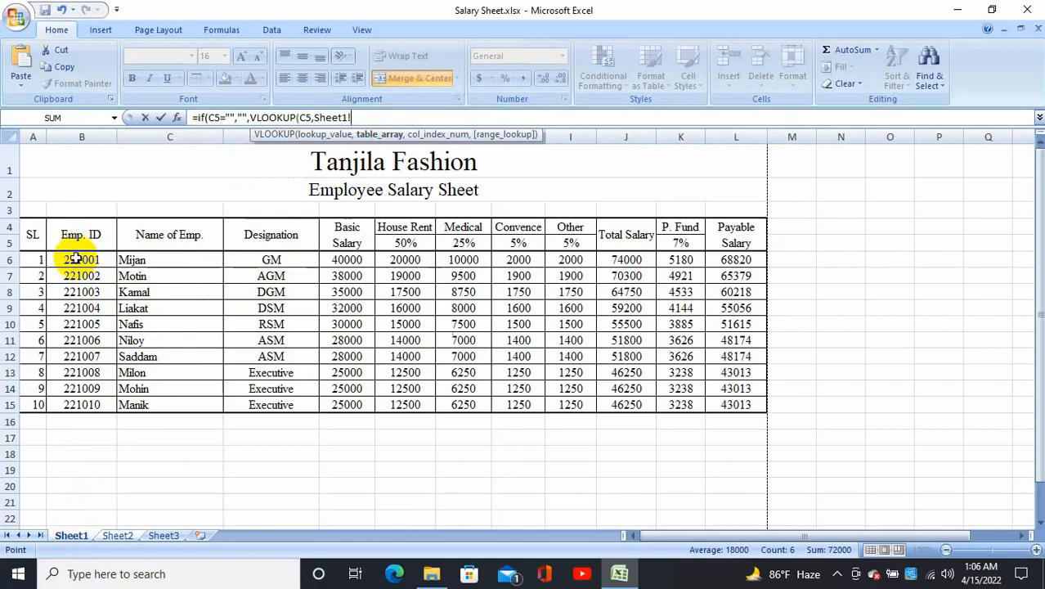
{"action": "left_click_drag", "start_coordinate": [75, 258], "coordinate": [728, 404]}
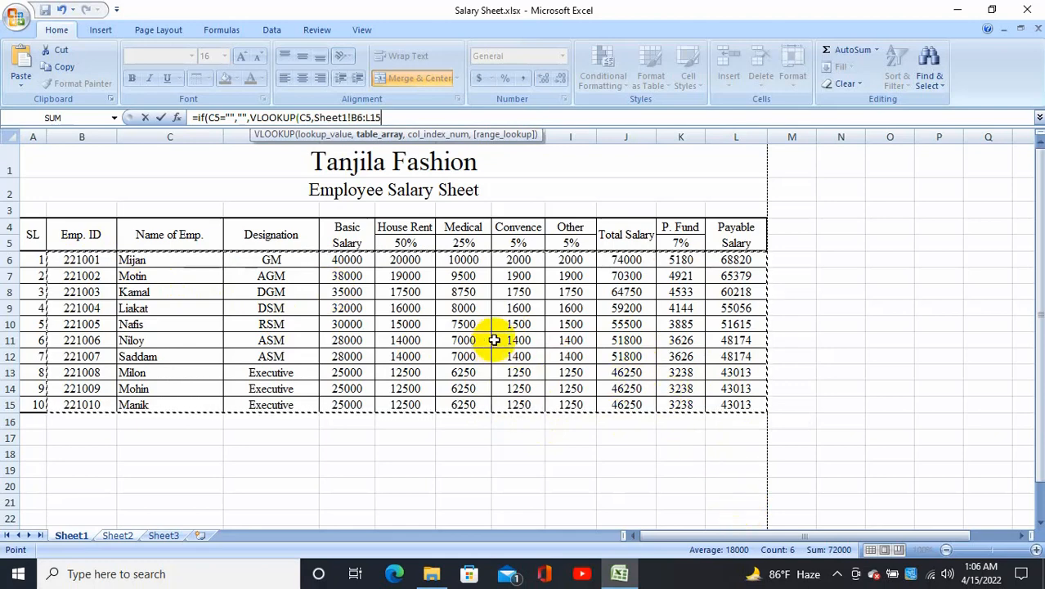
Complete the VLOOKUP with column index 2 and the FALSE exact match option, and enter the formula in C6
{"action": "type", "text": ",2"}
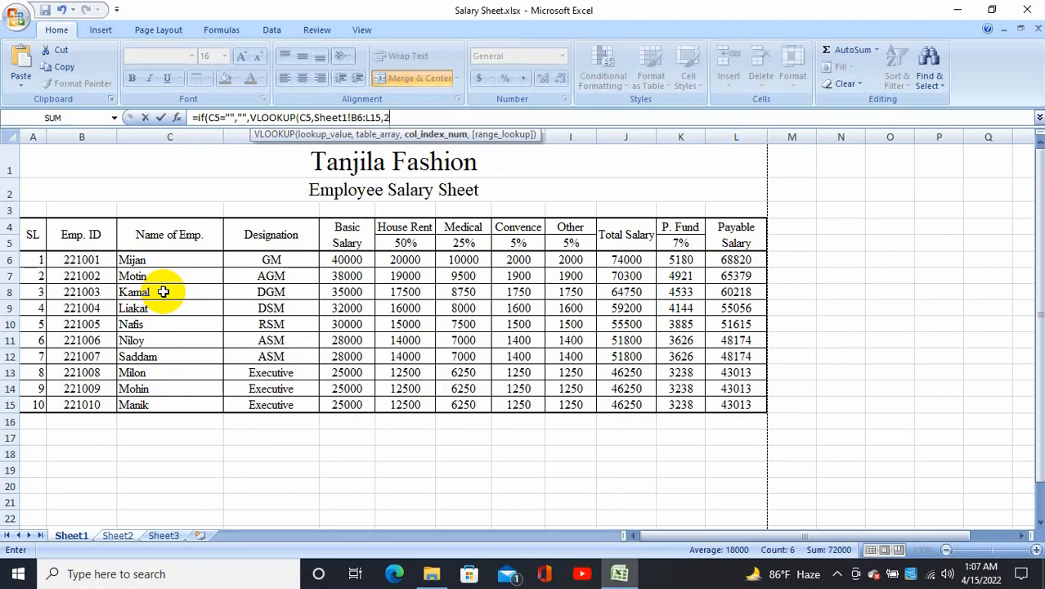
{"action": "type", "text": ",f"}
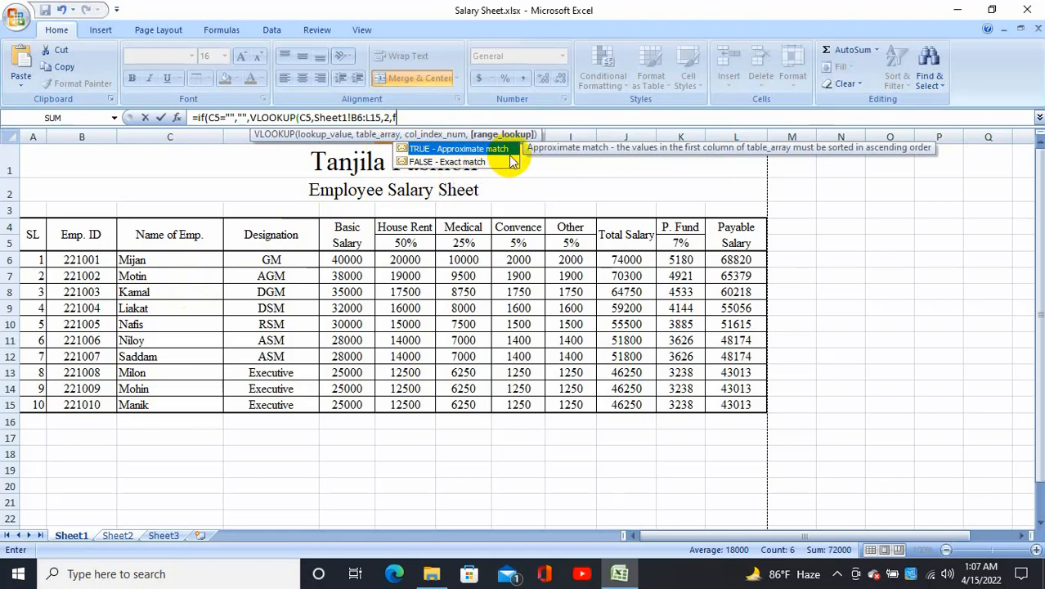
{"action": "left_click", "coordinate": [452, 163]}
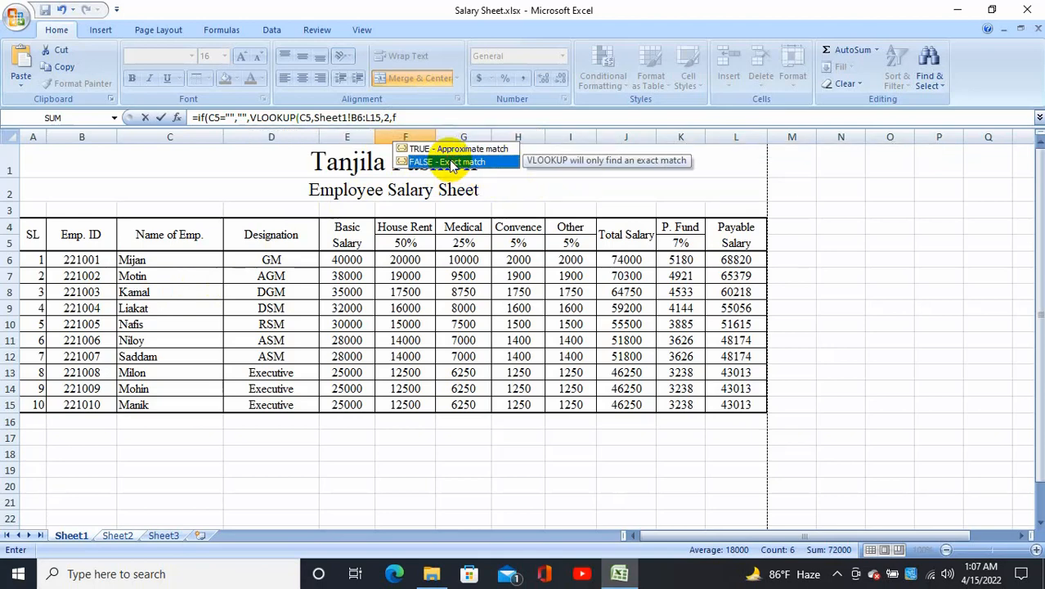
{"action": "double_click", "coordinate": [451, 163]}
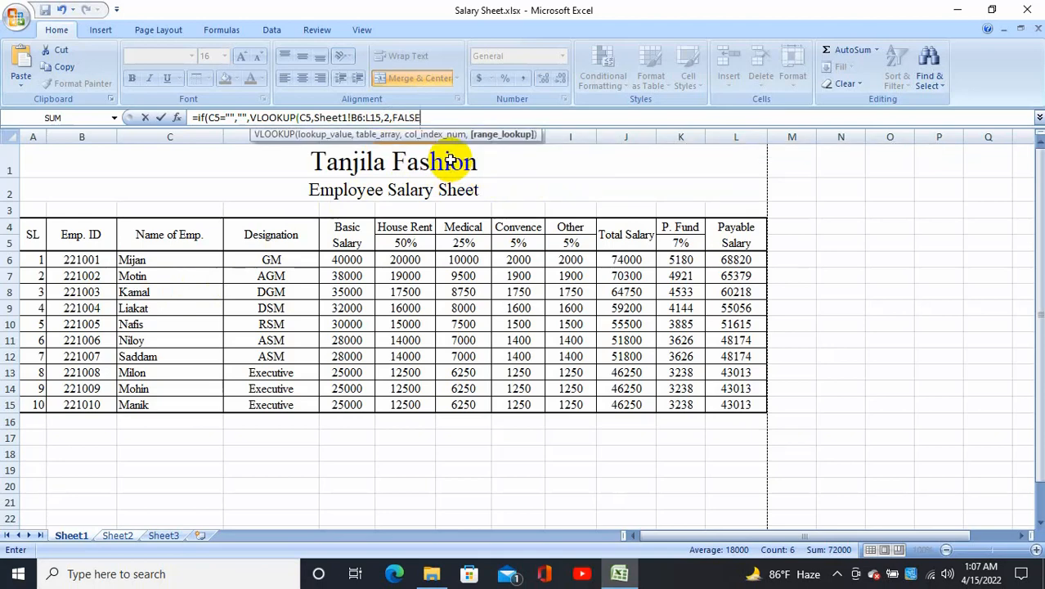
{"action": "type", "text": ")"}
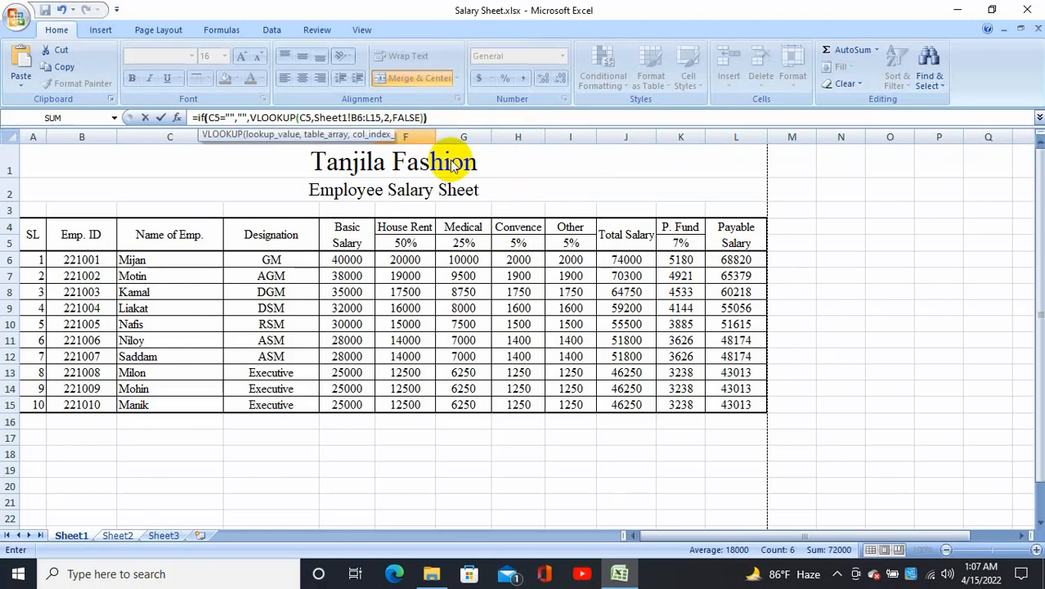
{"action": "type", "text": ")"}
{"action": "key", "text": "Return"}
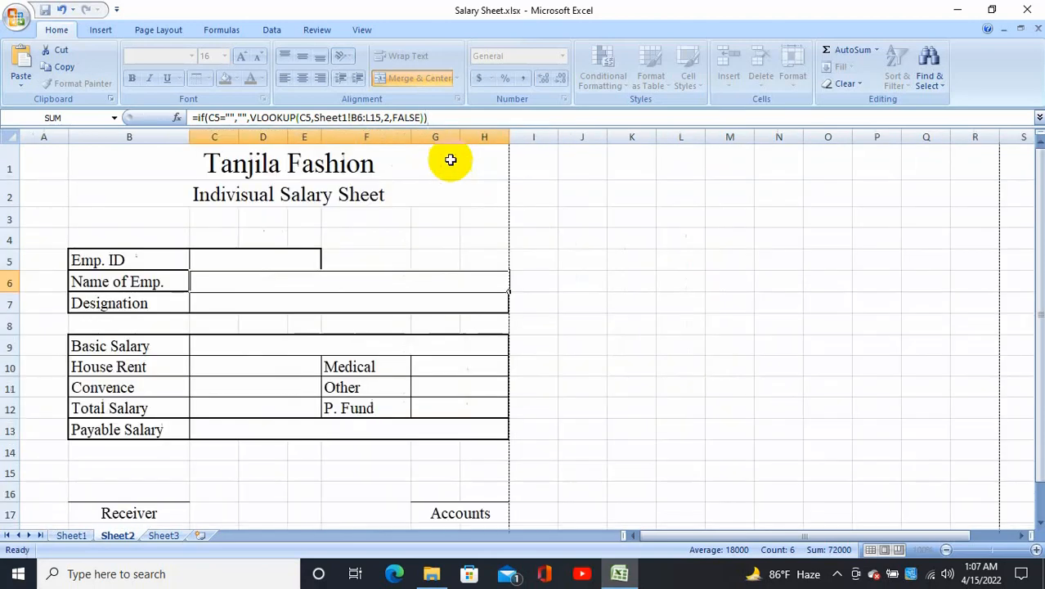
{"action": "left_click", "coordinate": [279, 287]}
{"action": "left_click", "coordinate": [239, 256]}
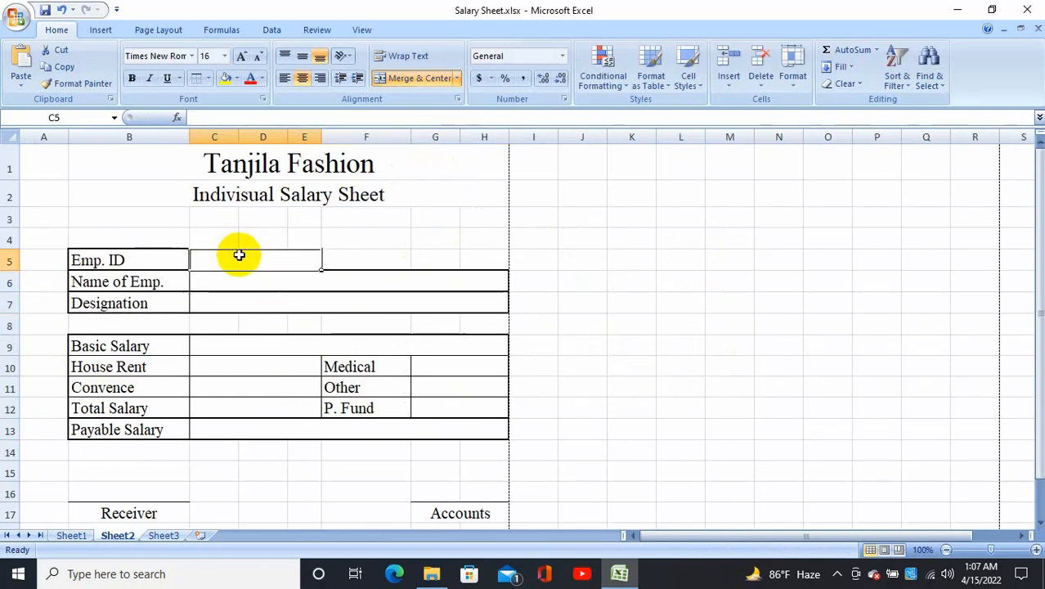
Copy the full formula text from the Name of Emp. cell C6 into the Designation cell C7
{"action": "left_click", "coordinate": [263, 282]}
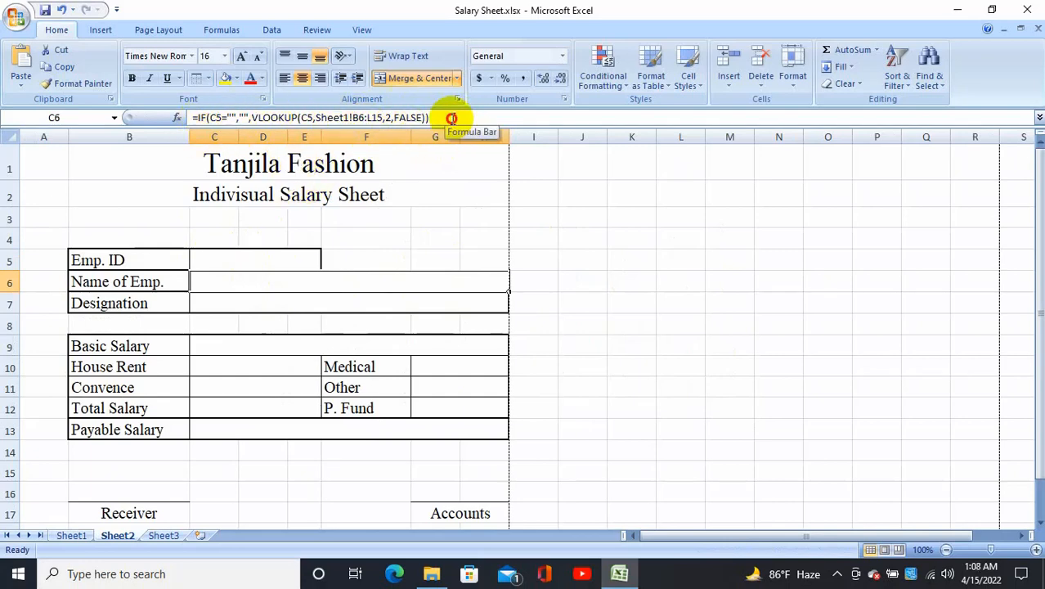
{"action": "left_click_drag", "start_coordinate": [451, 118], "coordinate": [181, 116]}
{"action": "key", "text": "ctrl+c"}
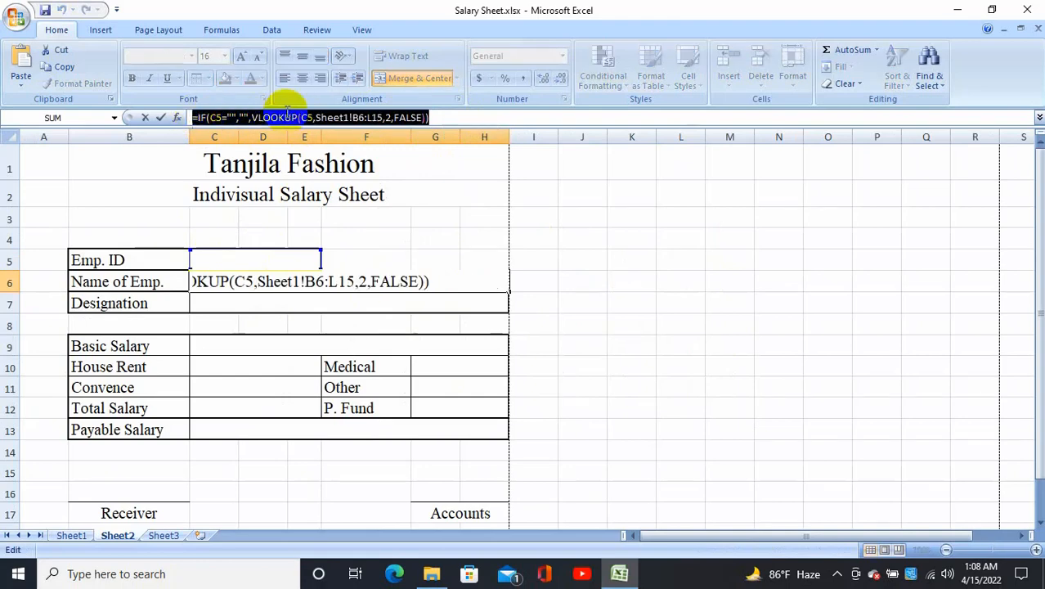
{"action": "key", "text": "Return"}
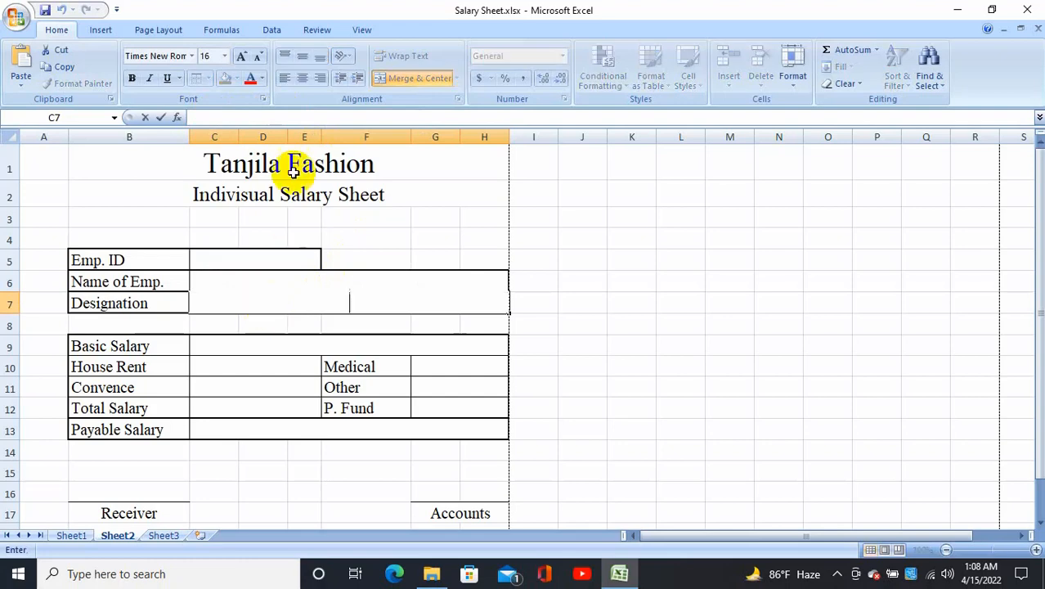
{"action": "left_click", "coordinate": [288, 119]}
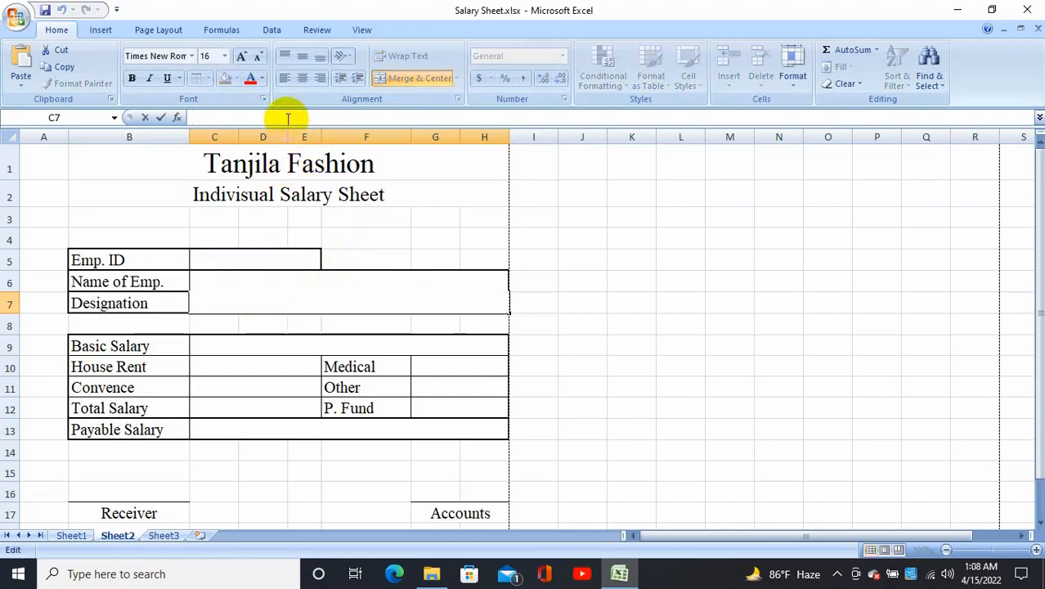
{"action": "key", "text": "ctrl+v"}
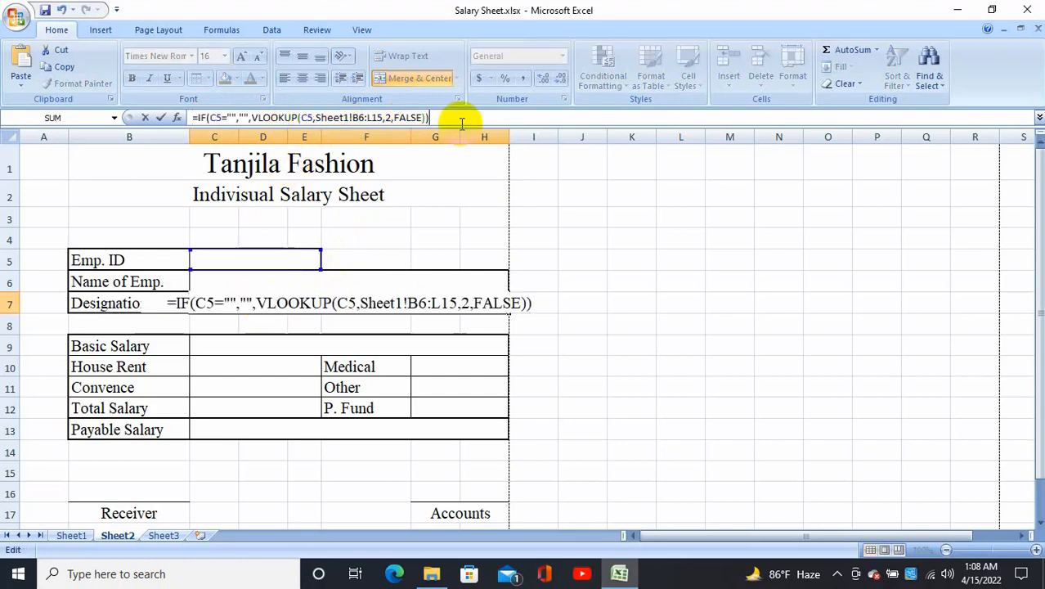
Set the VLOOKUP column index in the Designation formula in C7 to 3 and enter it
{"action": "left_click", "coordinate": [388, 117]}
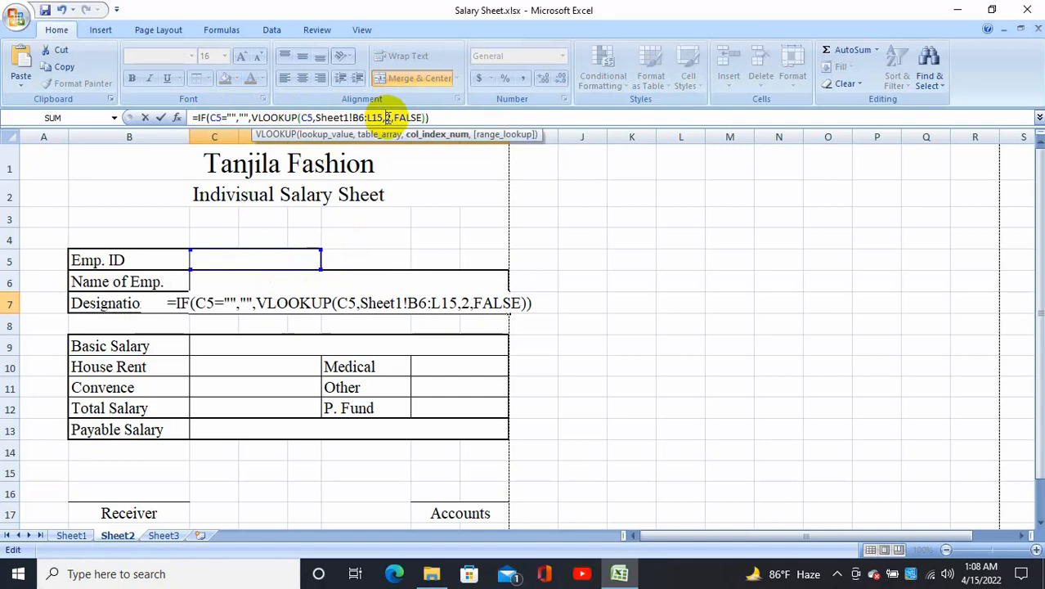
{"action": "key", "text": "Delete"}
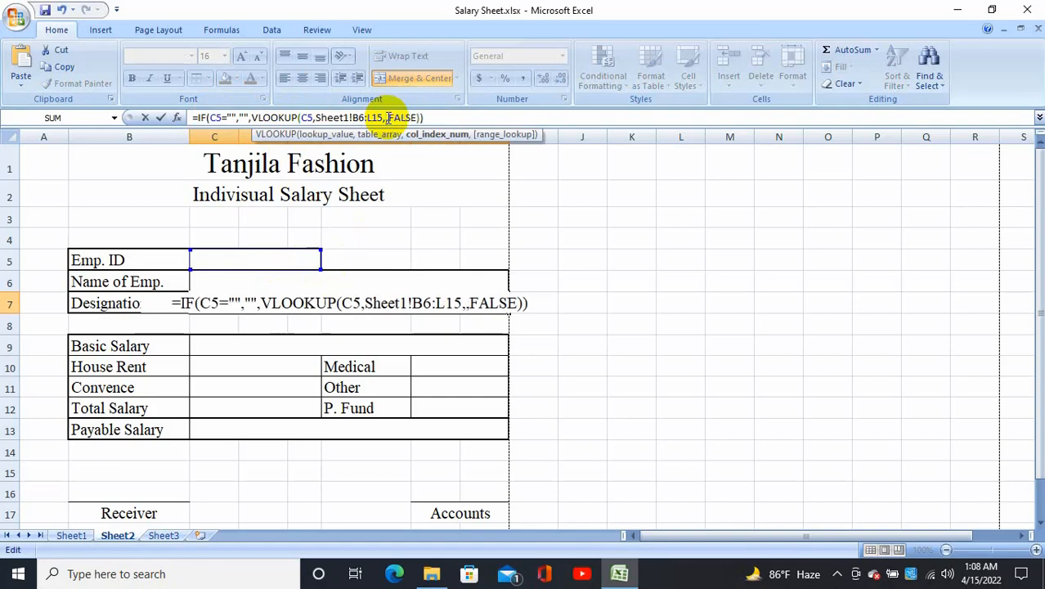
{"action": "type", "text": "3"}
{"action": "key", "text": "Return"}
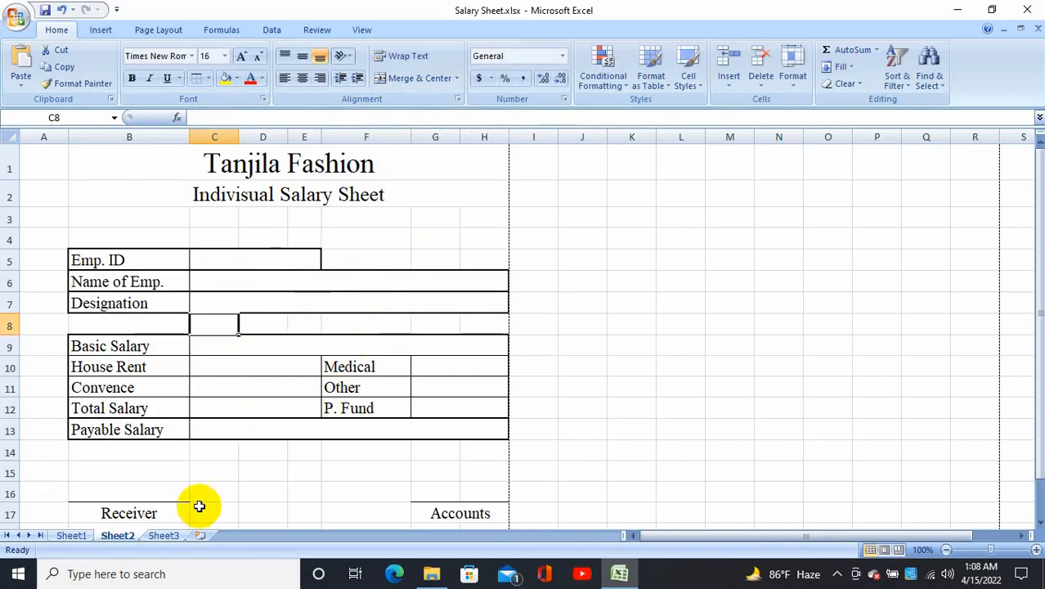
Check the column order on Sheet1, and enter the copied IF/VLOOKUP formula in Sheet2's Basic Salary cell C9 with column index 4
{"action": "left_click", "coordinate": [71, 535]}
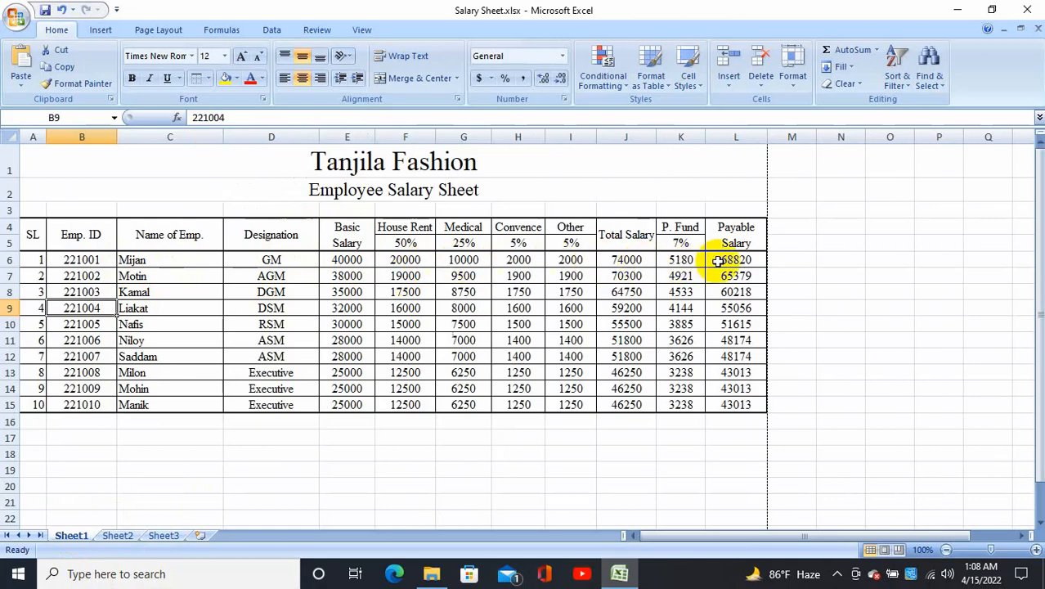
{"action": "left_click", "coordinate": [117, 535]}
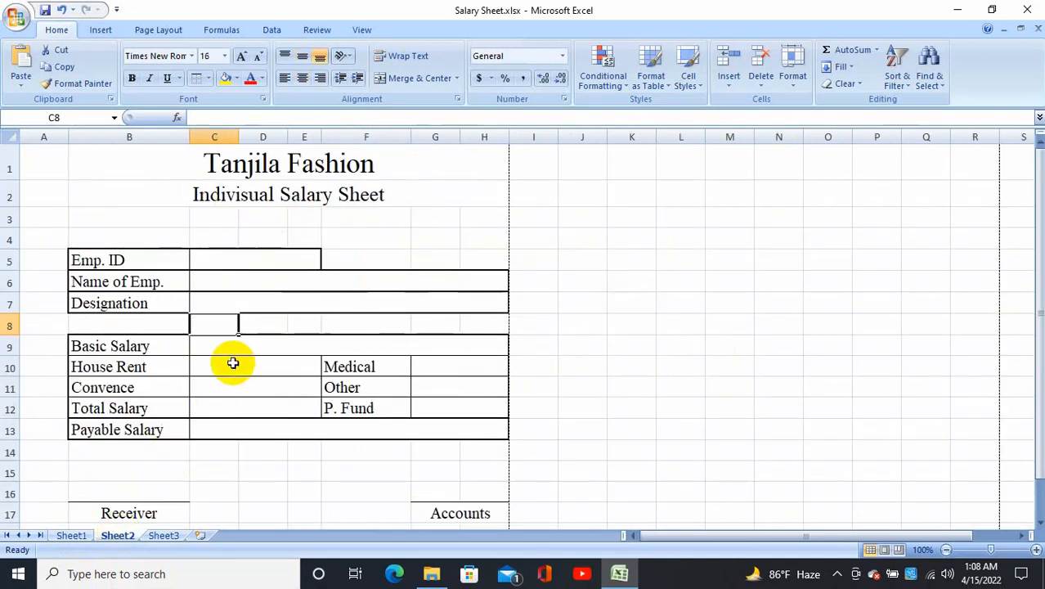
{"action": "left_click", "coordinate": [296, 348]}
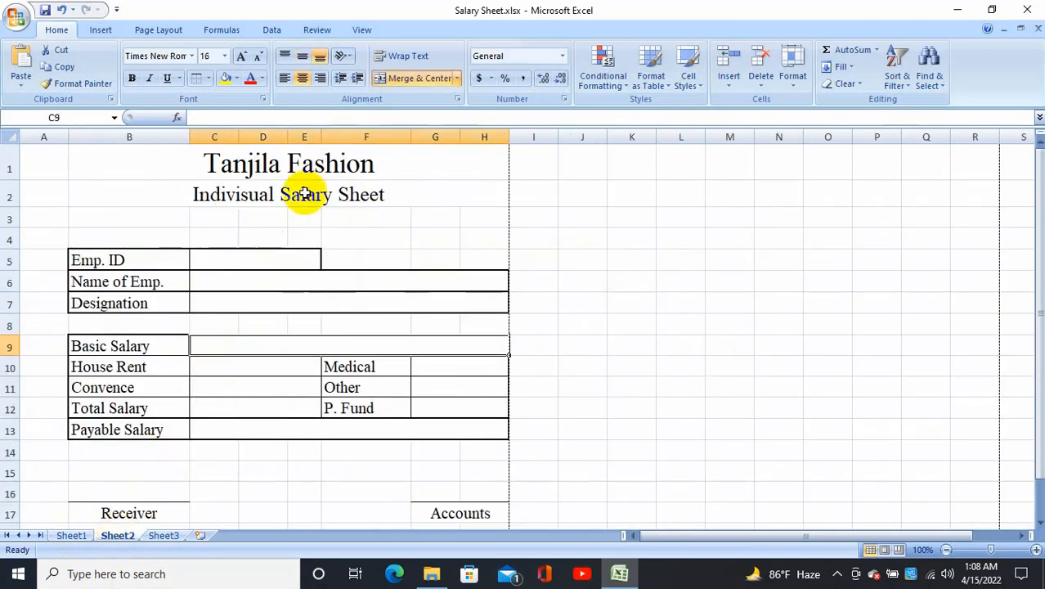
{"action": "left_click", "coordinate": [232, 118]}
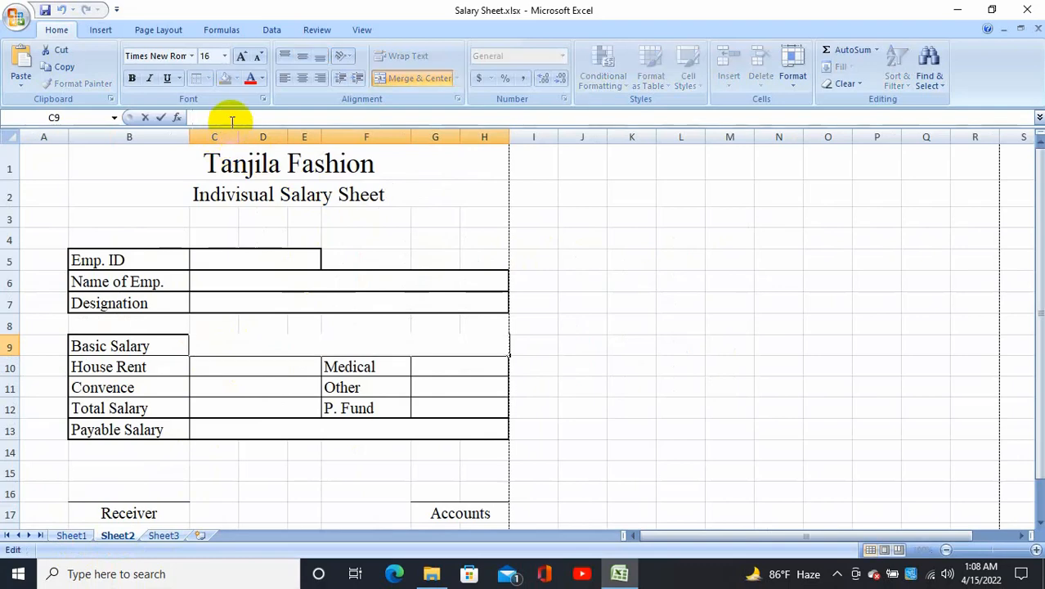
{"action": "key", "text": "ctrl+v"}
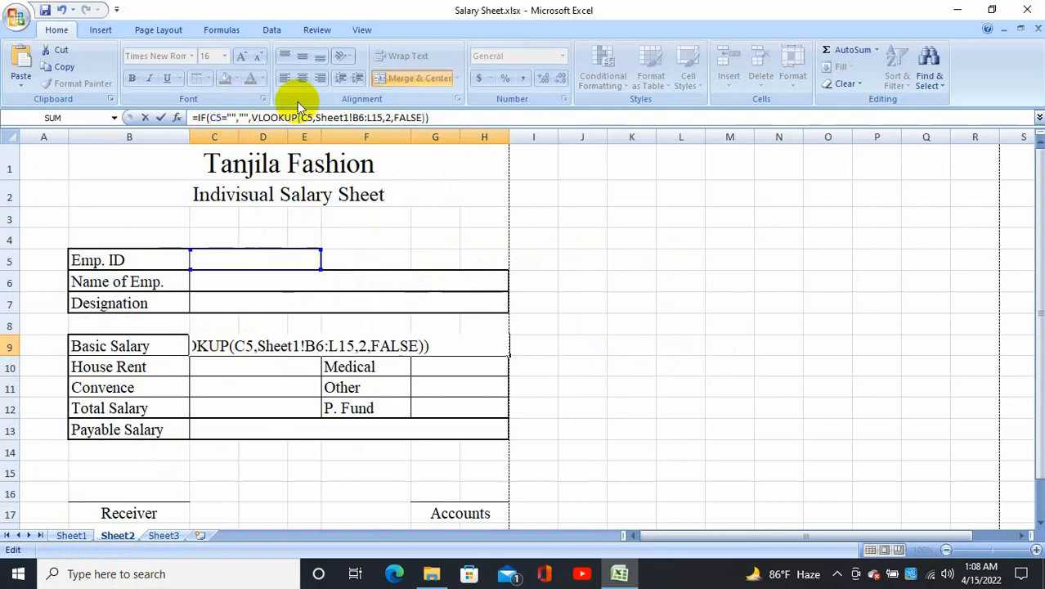
{"action": "left_click", "coordinate": [388, 120]}
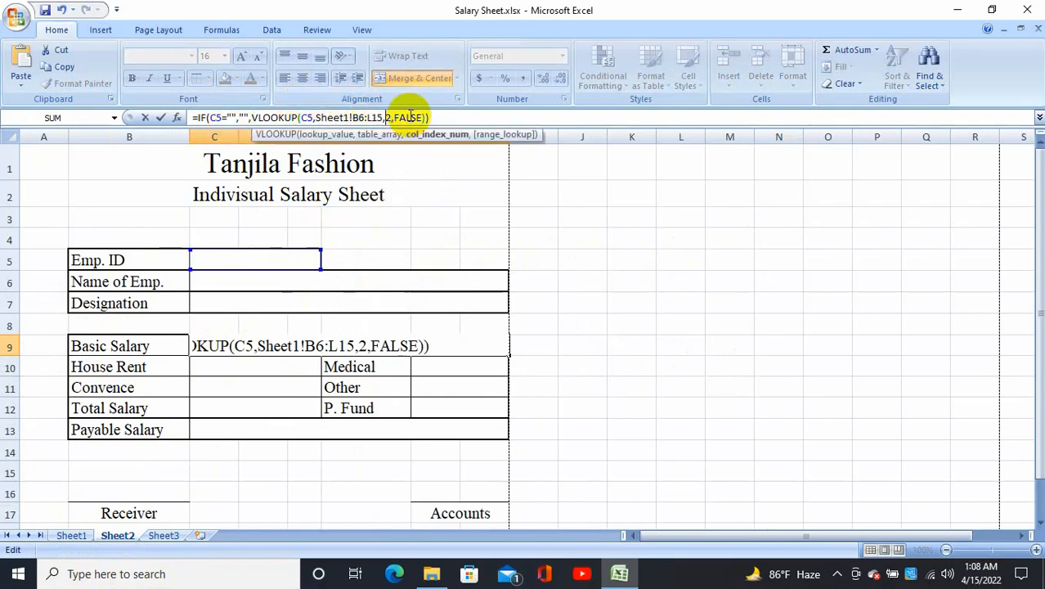
{"action": "key", "text": "BackSpace"}
{"action": "type", "text": "4"}
{"action": "key", "text": "Return"}
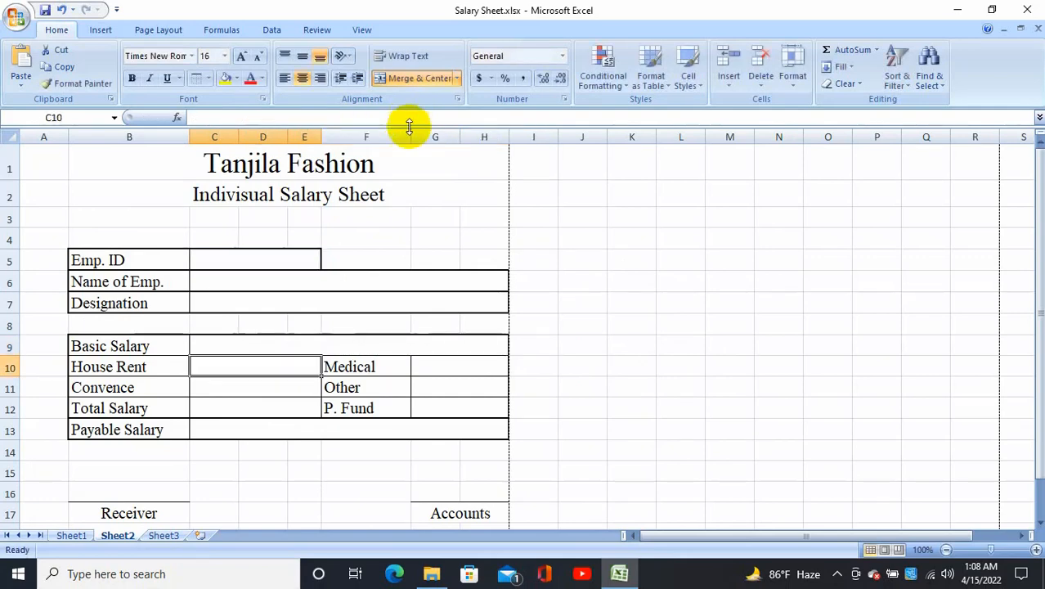
Enter the copied IF/VLOOKUP formula in the House Rent cell C10, matching its column index to Sheet1's House Rent column
{"action": "double_click", "coordinate": [245, 361]}
{"action": "type", "text": "=IF(C5=\"\",\"\",VLOOKUP(C5,Sheet1!B6:L15,2,FALSE))"}
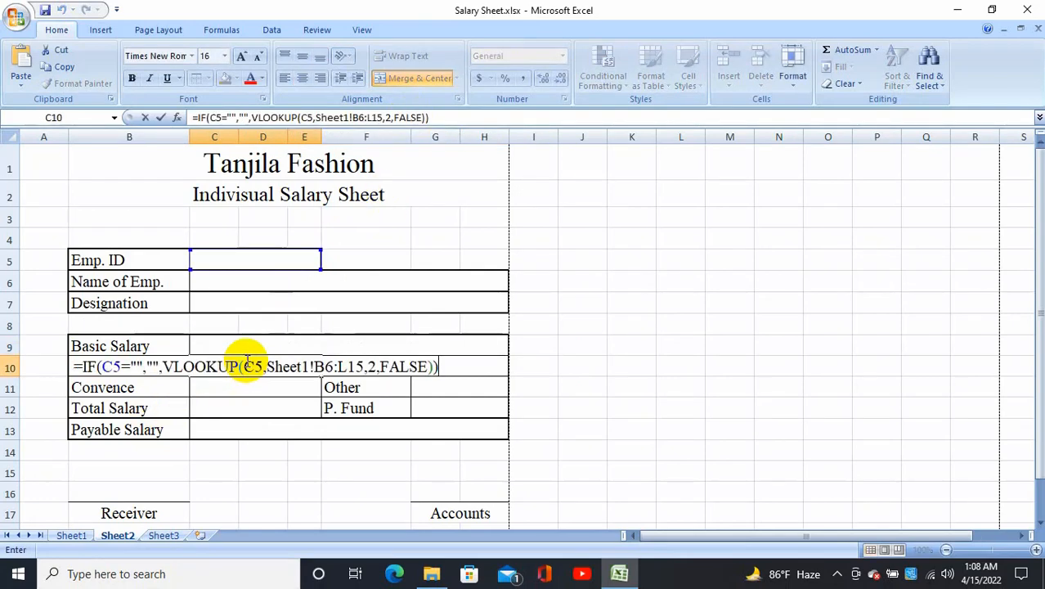
{"action": "left_click", "coordinate": [387, 118]}
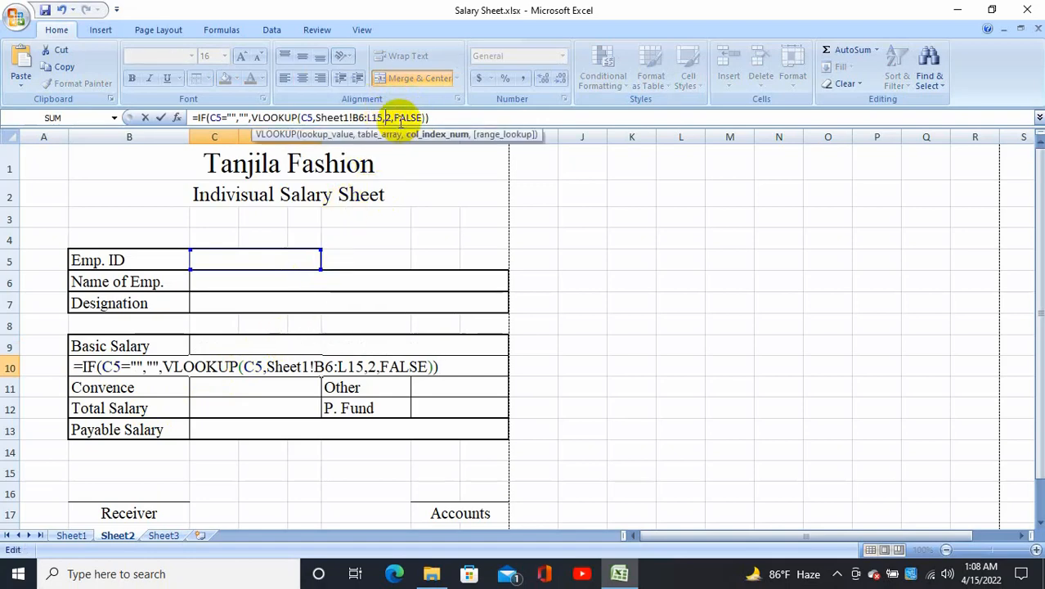
{"action": "key", "text": "Return"}
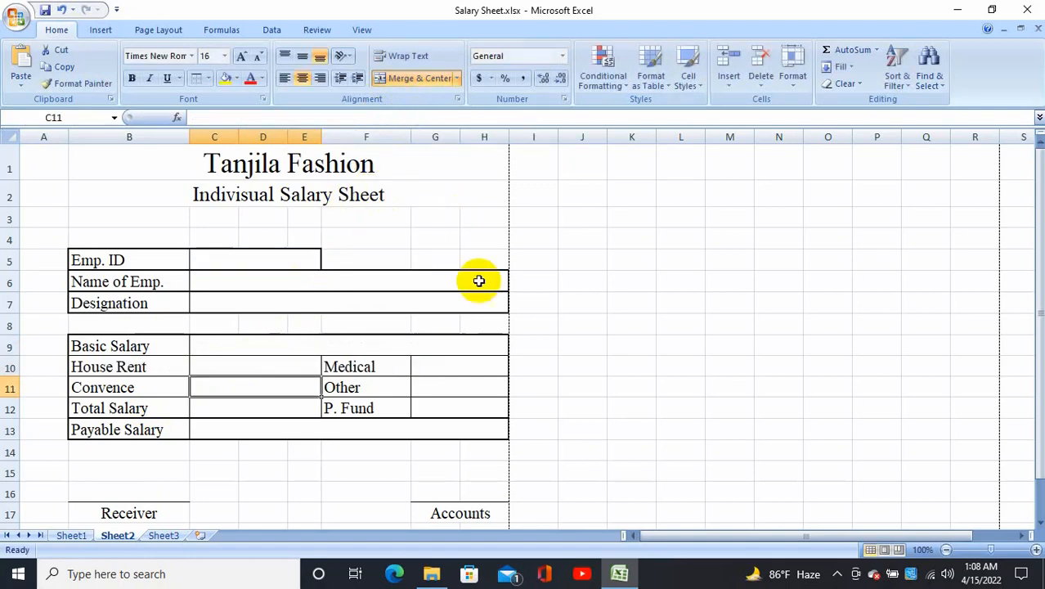
Enter the copied IF/VLOOKUP formula in the Medical cell G10 with column index 6
{"action": "left_click", "coordinate": [448, 362]}
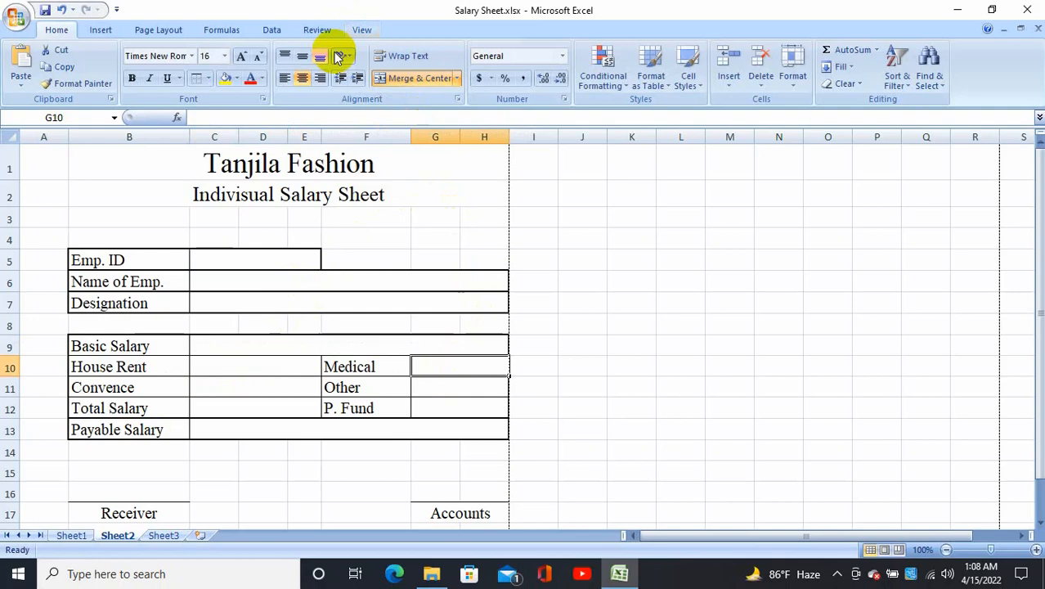
{"action": "left_click", "coordinate": [327, 116]}
{"action": "type", "text": "=IF(C5=\"\",\"\",VLOOKUP(C5,Sheet1!B6:L15,2,FALSE))"}
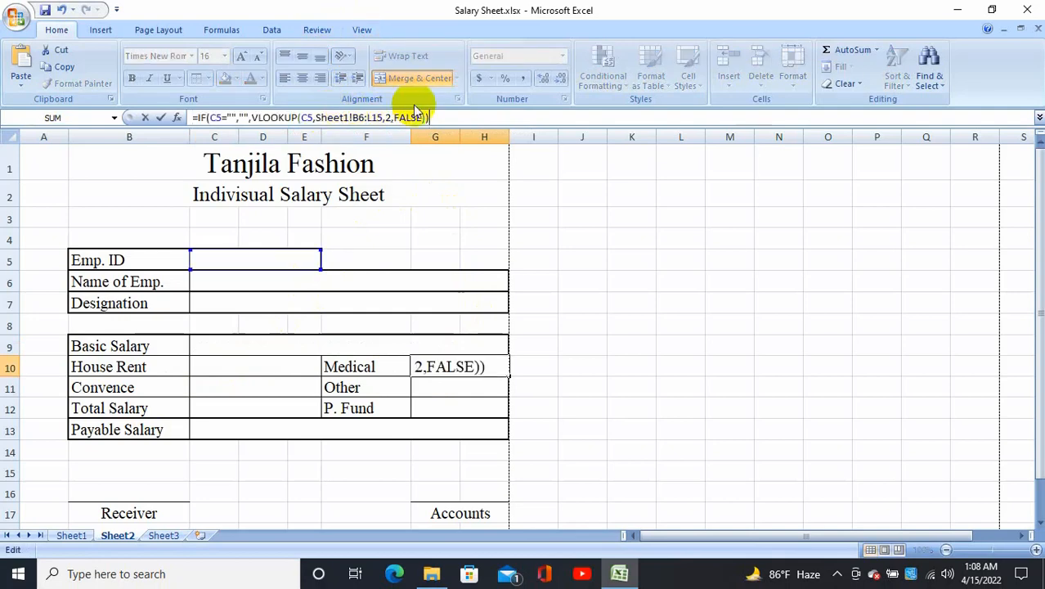
{"action": "left_click", "coordinate": [389, 117]}
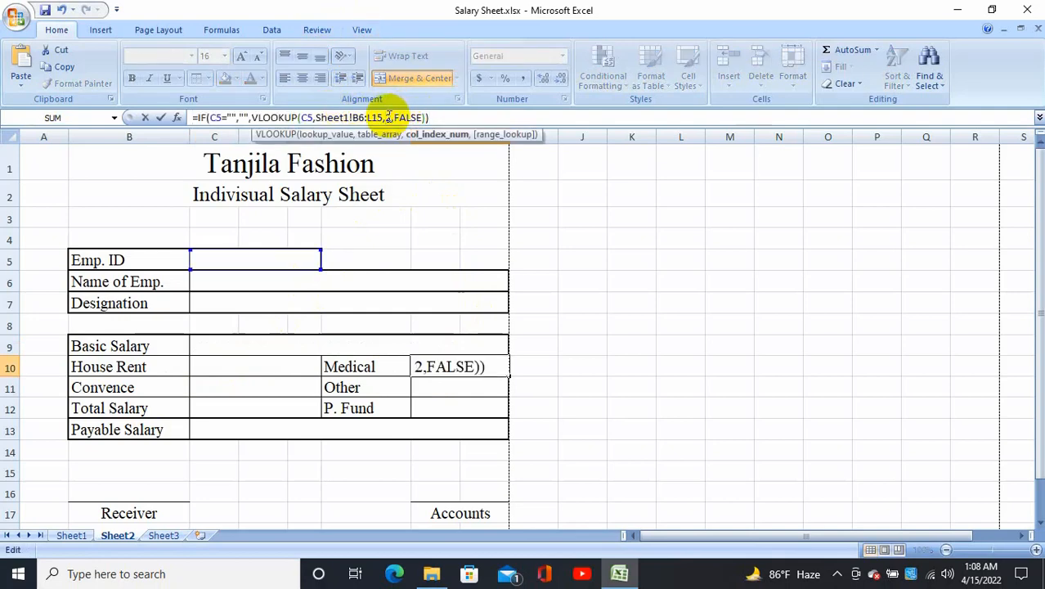
{"action": "key", "text": "BackSpace"}
{"action": "type", "text": "6"}
{"action": "key", "text": "Return"}
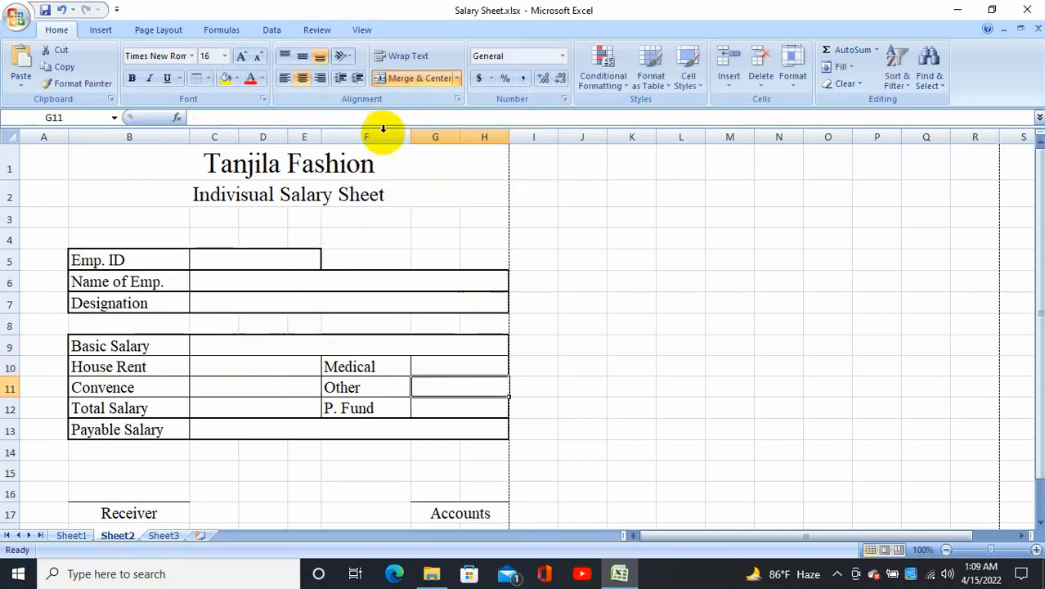
Enter the copied IF/VLOOKUP formula in the Convence cell C11 with column index 7
{"action": "left_click", "coordinate": [240, 377]}
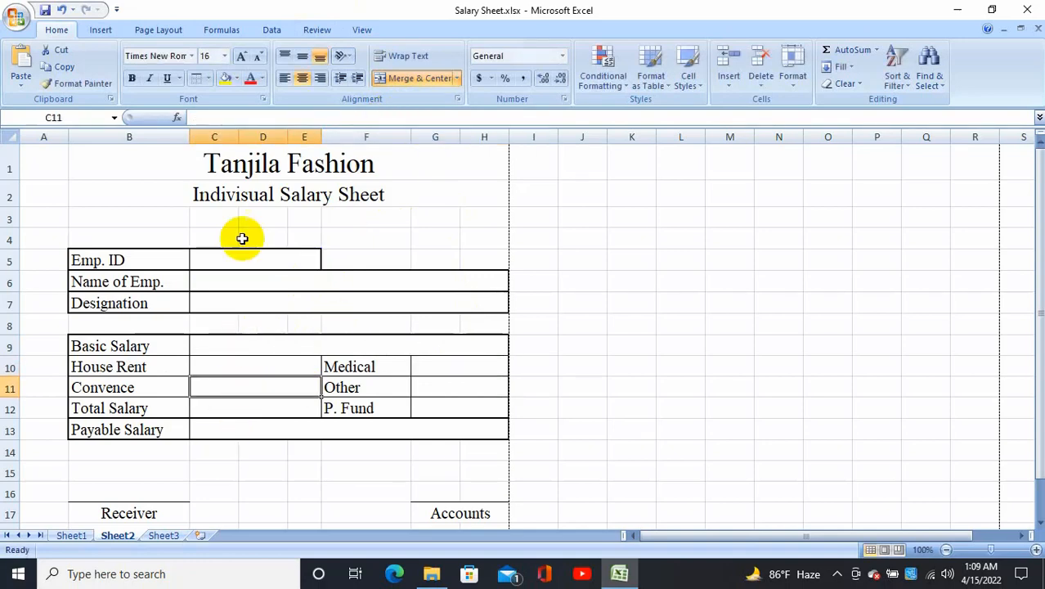
{"action": "left_click", "coordinate": [231, 116]}
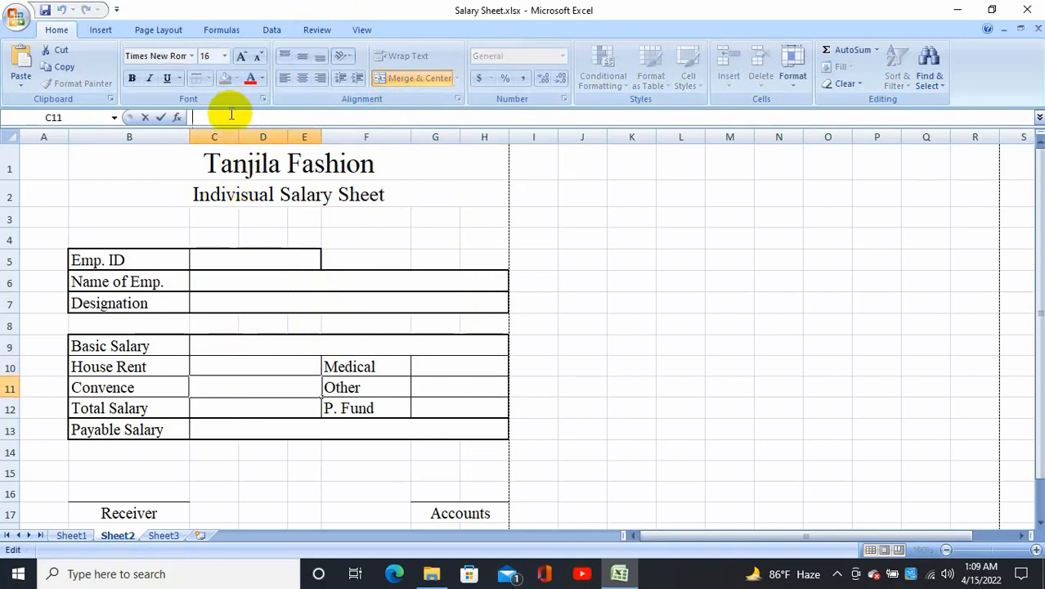
{"action": "type", "text": "=IF(C5=\"\",\"\",VLOOKUP(C5,Sheet1!B6:L15,2,FALSE))"}
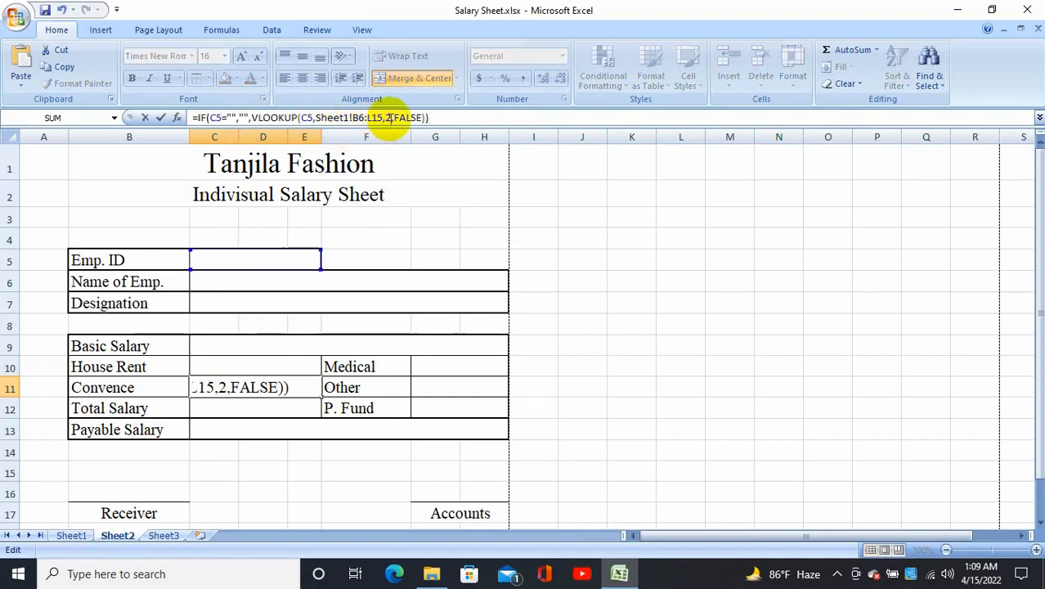
{"action": "left_click", "coordinate": [390, 117]}
{"action": "key", "text": "BackSpace"}
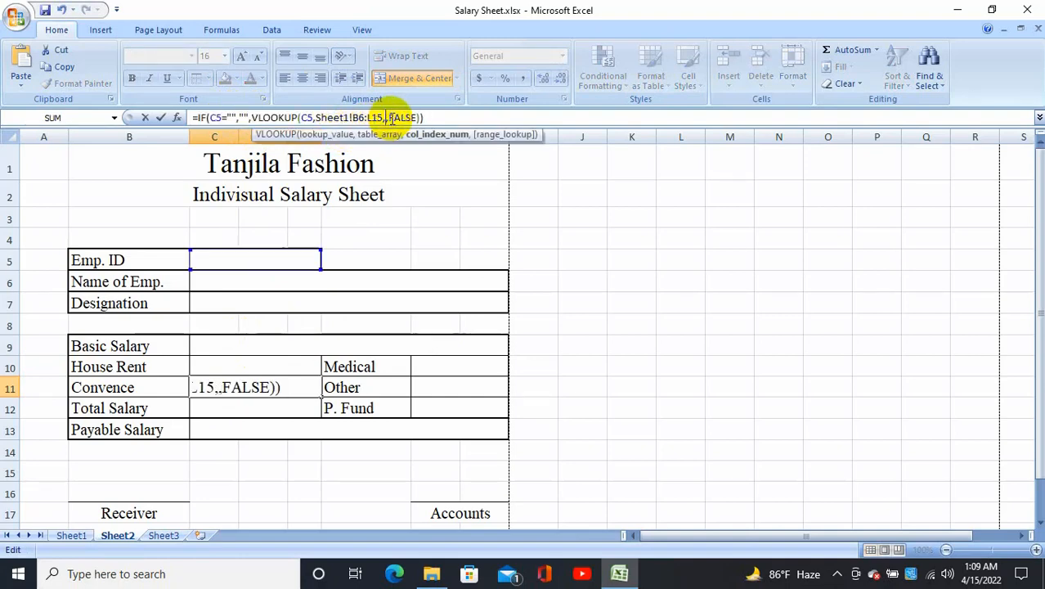
{"action": "type", "text": "7"}
{"action": "key", "text": "Return"}
Enter the copied IF/VLOOKUP formula in the Other cell G11 with column index 8
{"action": "left_click", "coordinate": [446, 388]}
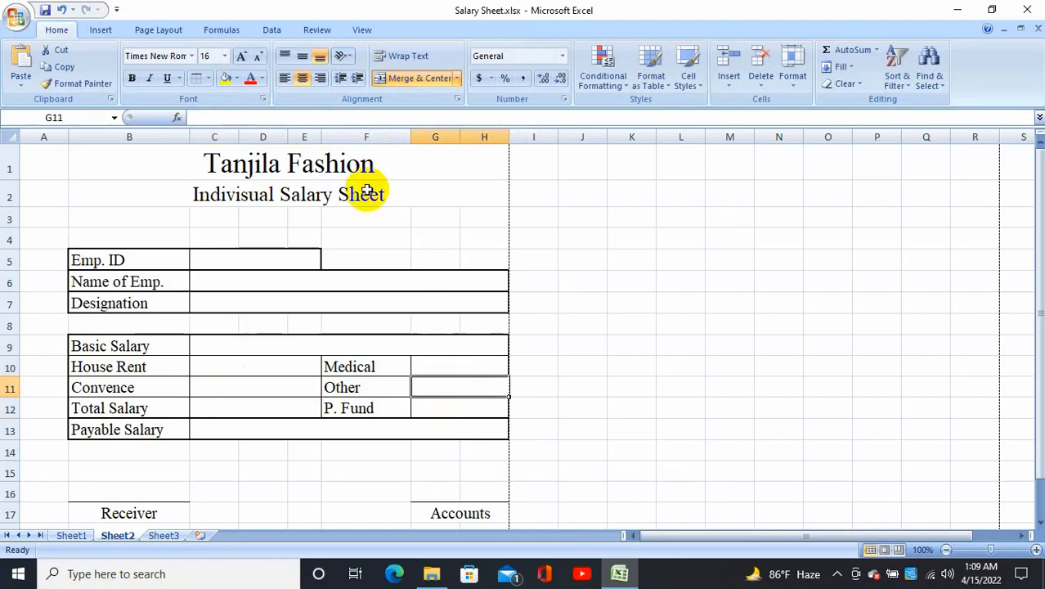
{"action": "left_click", "coordinate": [311, 121]}
{"action": "type", "text": "=IF(C5=\"\",\"\",VLOOKUP(C5,Sheet1!B6:L15,2,FALSE))"}
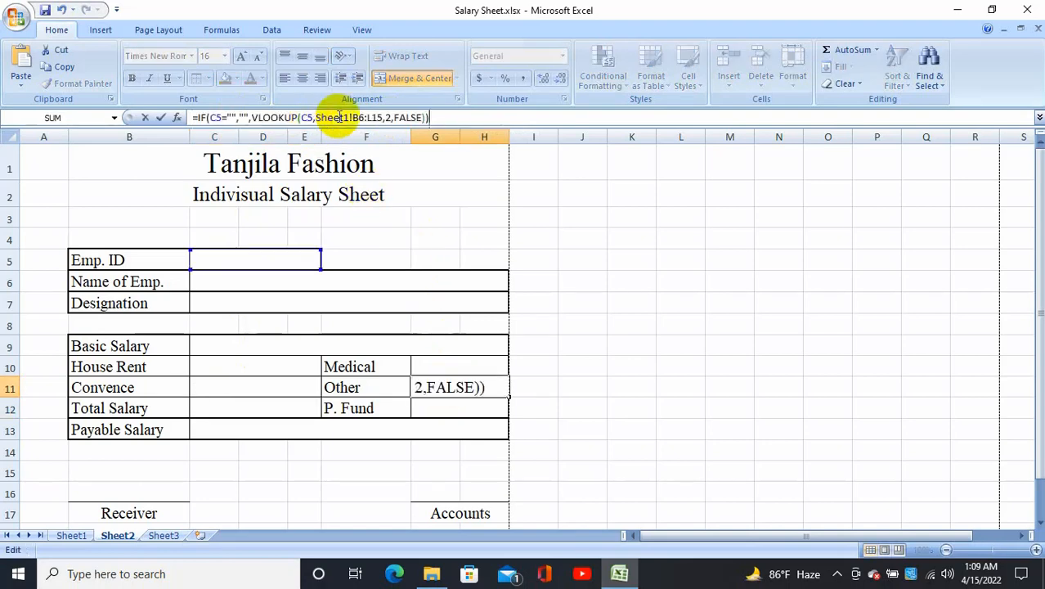
{"action": "left_click", "coordinate": [387, 116]}
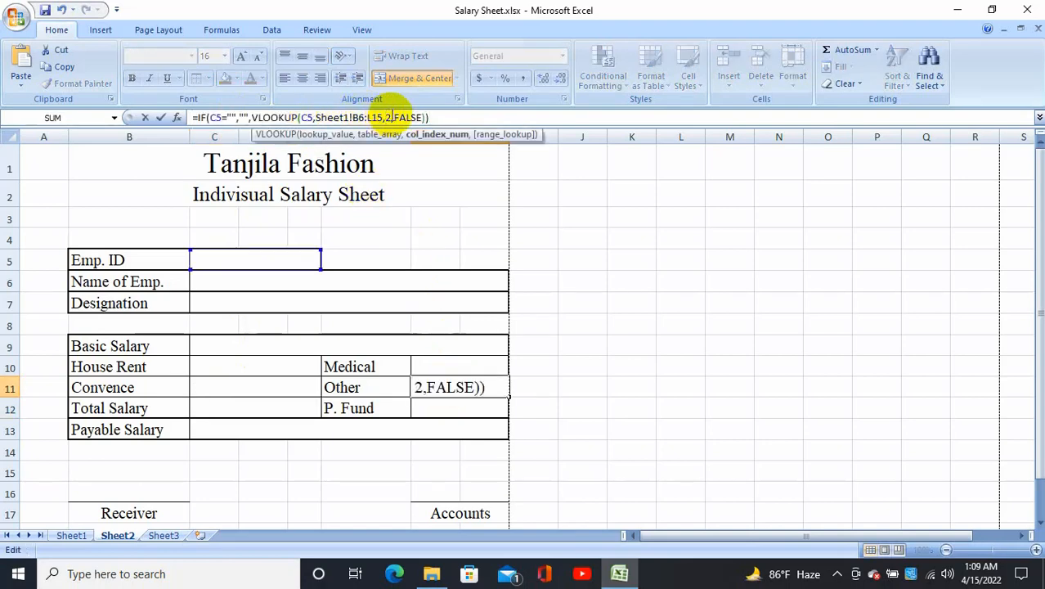
{"action": "key", "text": "BackSpace"}
{"action": "type", "text": "8"}
{"action": "key", "text": "Return"}
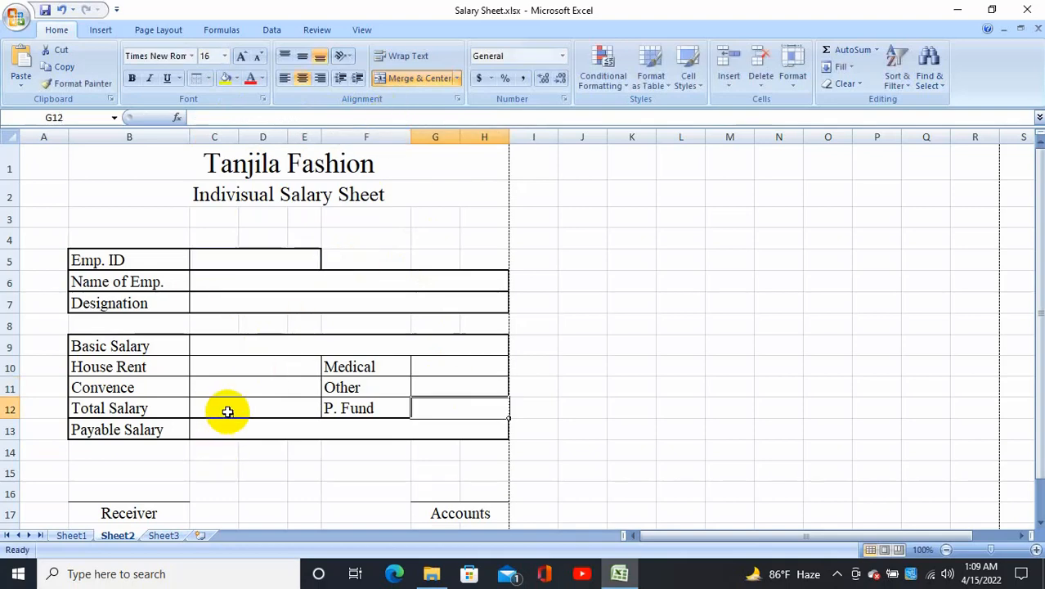
Enter the copied IF/VLOOKUP formula in the Total Salary cell C12 with column index 9
{"action": "left_click", "coordinate": [228, 412]}
{"action": "left_click", "coordinate": [243, 115]}
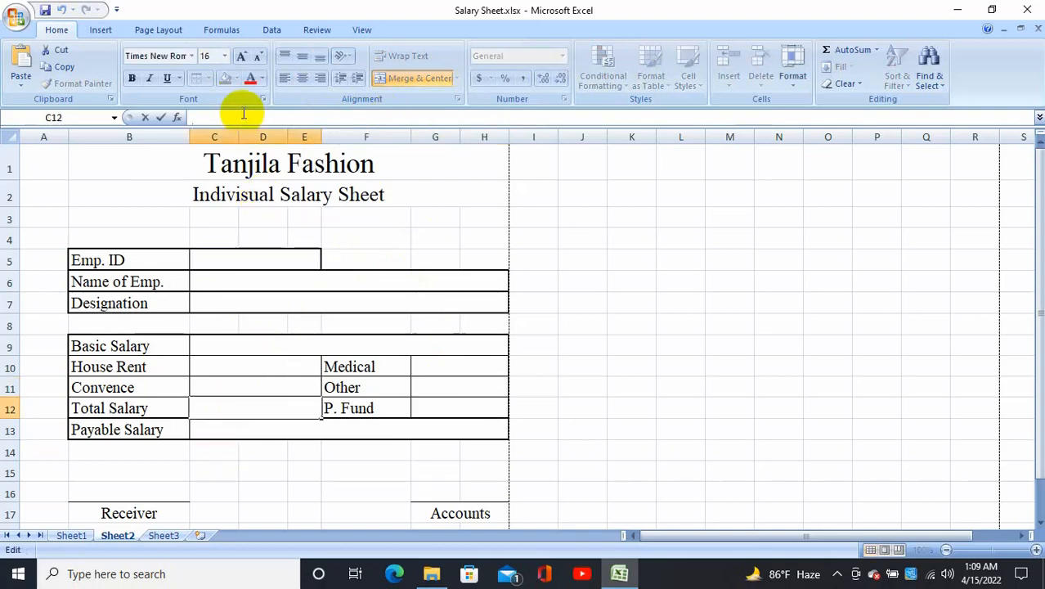
{"action": "type", "text": "=IF(C5=\"\",\"\",VLOOKUP(C5,Sheet1!B6:L15,2,FALSE))"}
{"action": "left_click", "coordinate": [387, 116]}
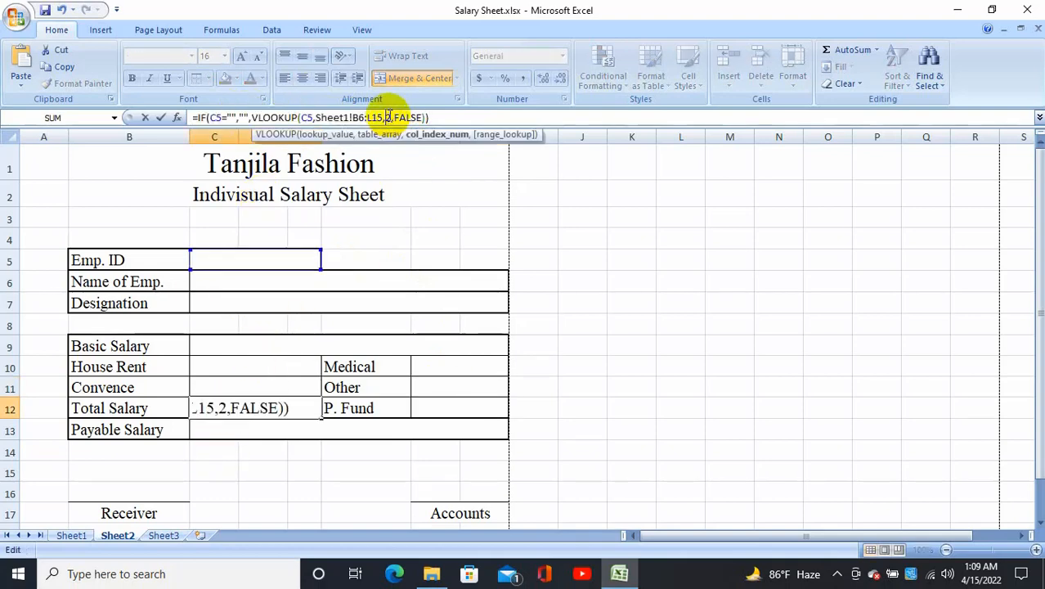
{"action": "key", "text": "BackSpace"}
{"action": "type", "text": "9"}
{"action": "key", "text": "Return"}
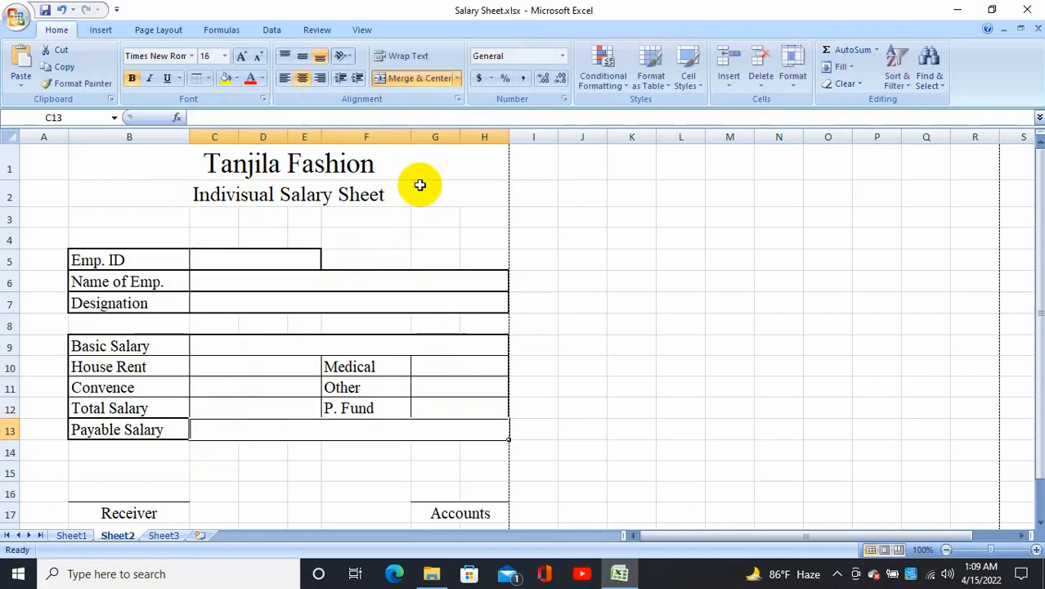
Enter the copied IF/VLOOKUP formula in the P. Fund cell G12 with column index 10
{"action": "left_click", "coordinate": [477, 406]}
{"action": "left_click", "coordinate": [374, 116]}
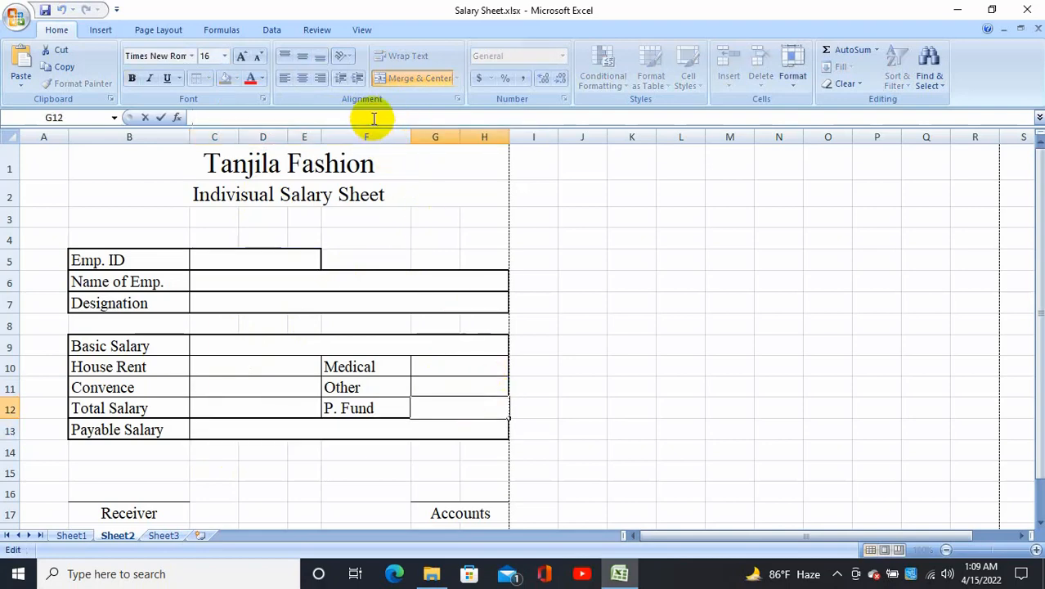
{"action": "type", "text": "=IF(C5=\"\",\"\",VLOOKUP(C5,Sheet1!B6:L15,2,FALSE))"}
{"action": "left_click", "coordinate": [390, 117]}
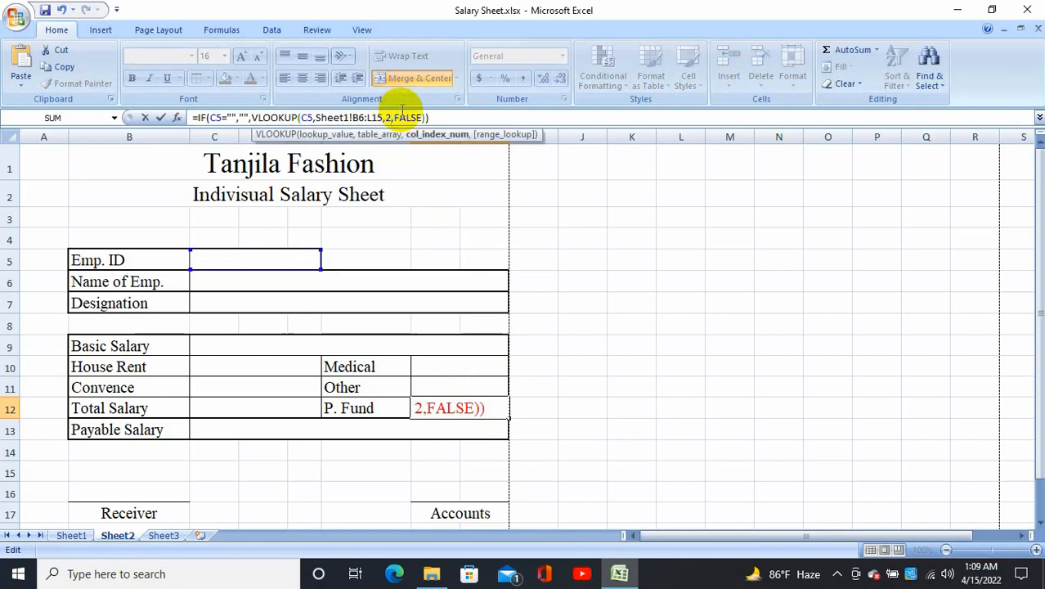
{"action": "key", "text": "BackSpace"}
{"action": "type", "text": "10"}
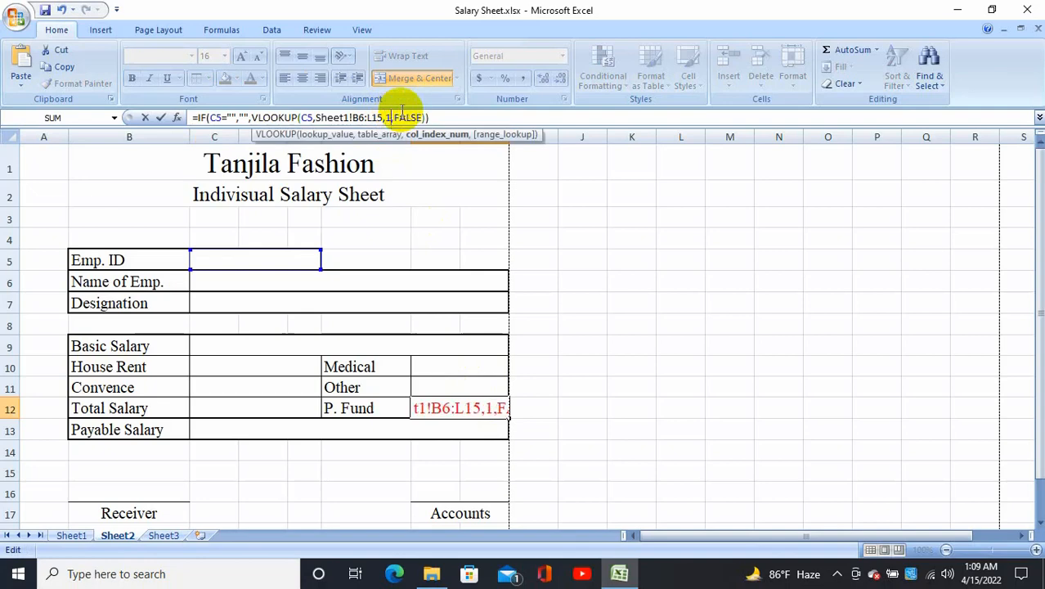
{"action": "key", "text": "Return"}
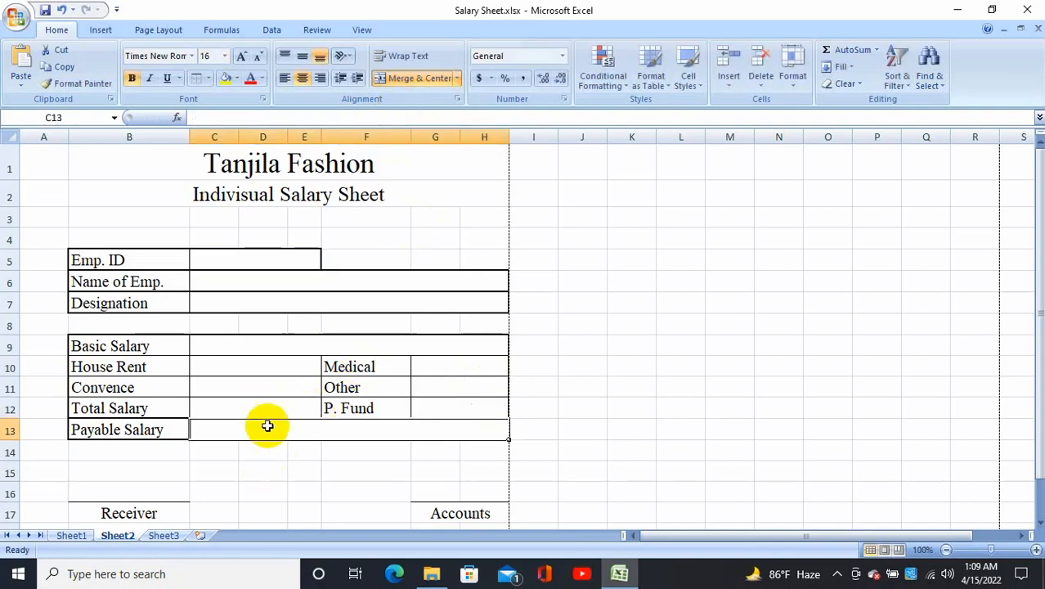
Enter the copied IF/VLOOKUP formula in the Payable Salary cell C13 with column index 11
{"action": "left_click", "coordinate": [274, 118]}
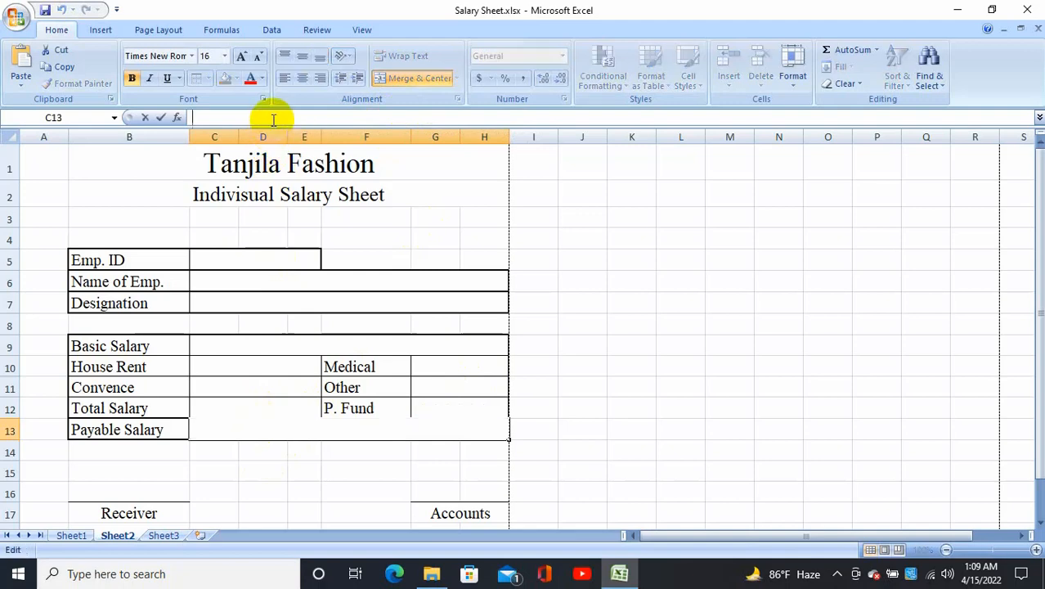
{"action": "type", "text": "=IF(C5=\"\",\"\",VLOOKUP(C5,Sheet1!B6:L15,2,FALSE))"}
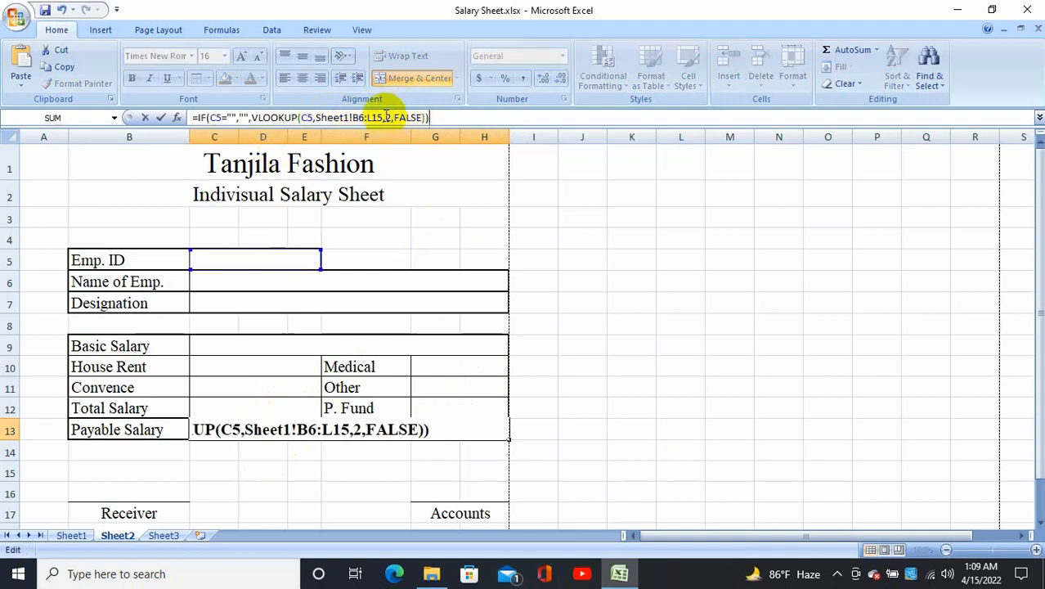
{"action": "key", "text": "Delete"}
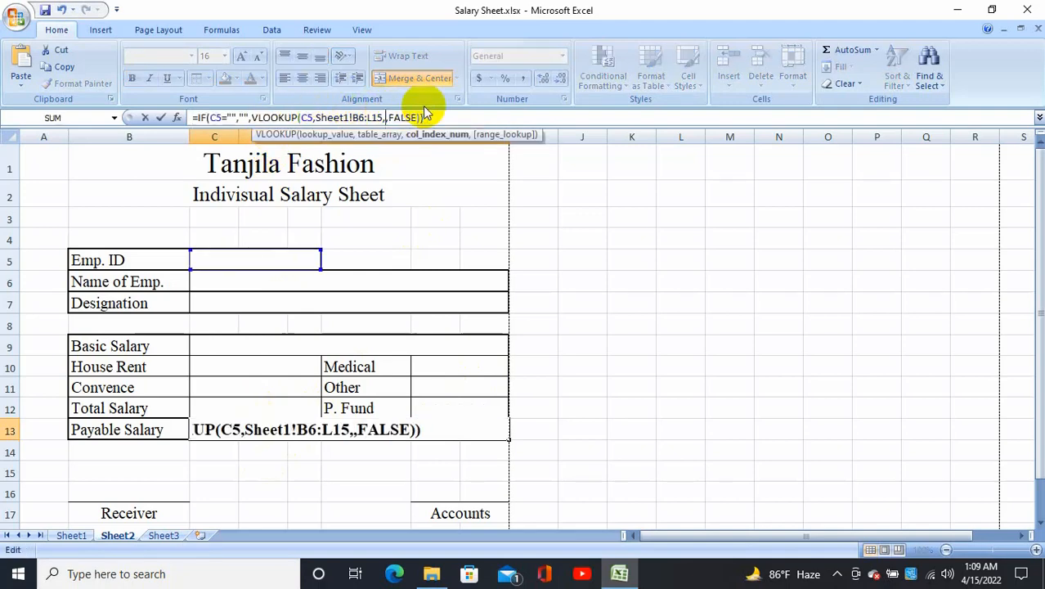
{"action": "type", "text": "11"}
{"action": "key", "text": "Return"}
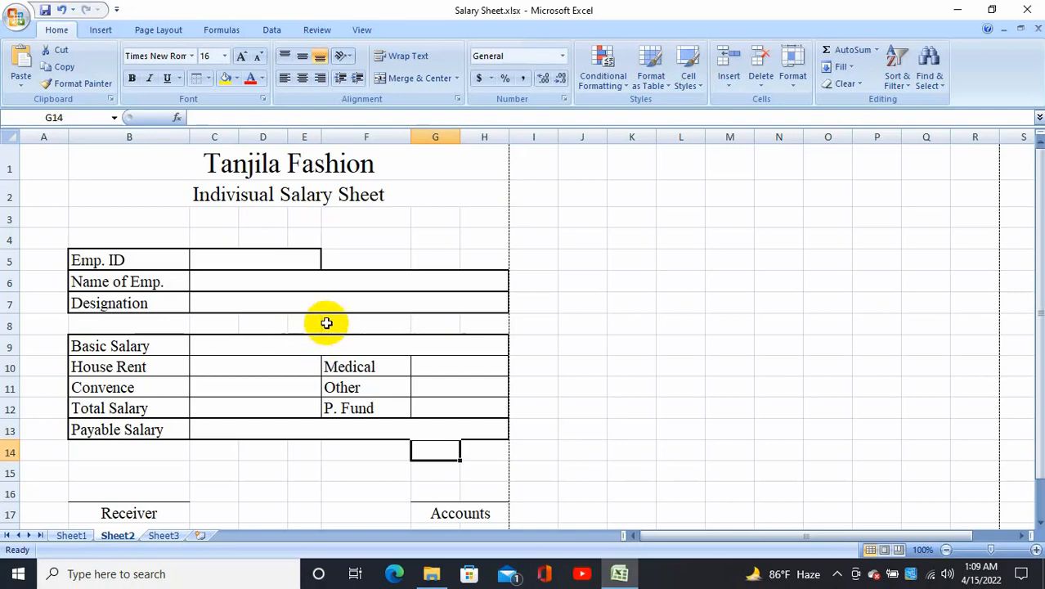
Review the employee salary table on Sheet1 and return to the individual salary sheet on Sheet2
{"action": "left_click", "coordinate": [73, 533]}
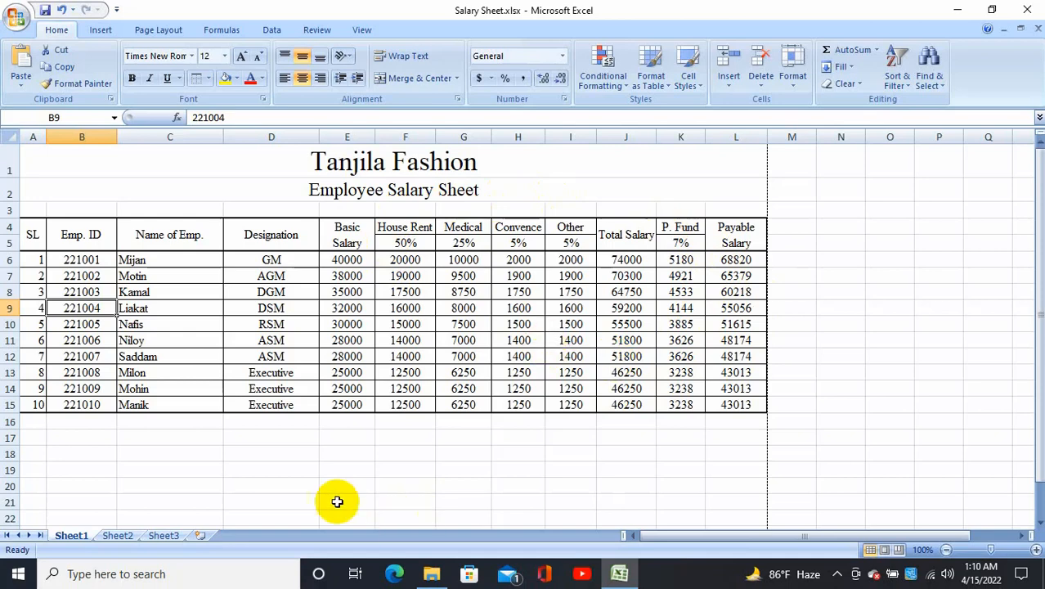
{"action": "left_click", "coordinate": [124, 536]}
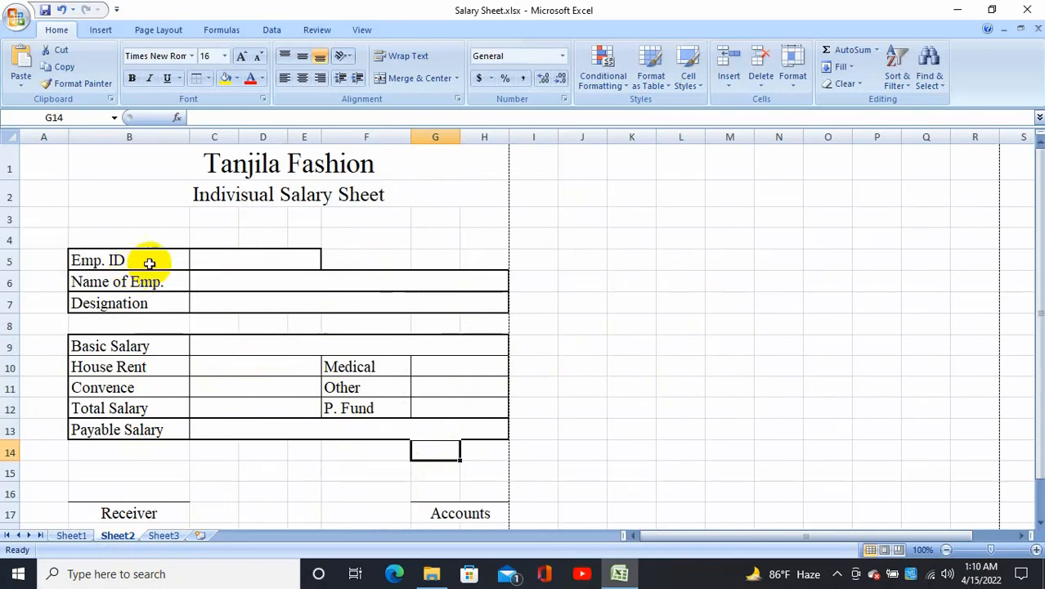
Copy the second employee's ID from Sheet1 cell B7 into the Emp. ID cell C5 on Sheet2 to test the lookup formulas
{"action": "left_click", "coordinate": [243, 265]}
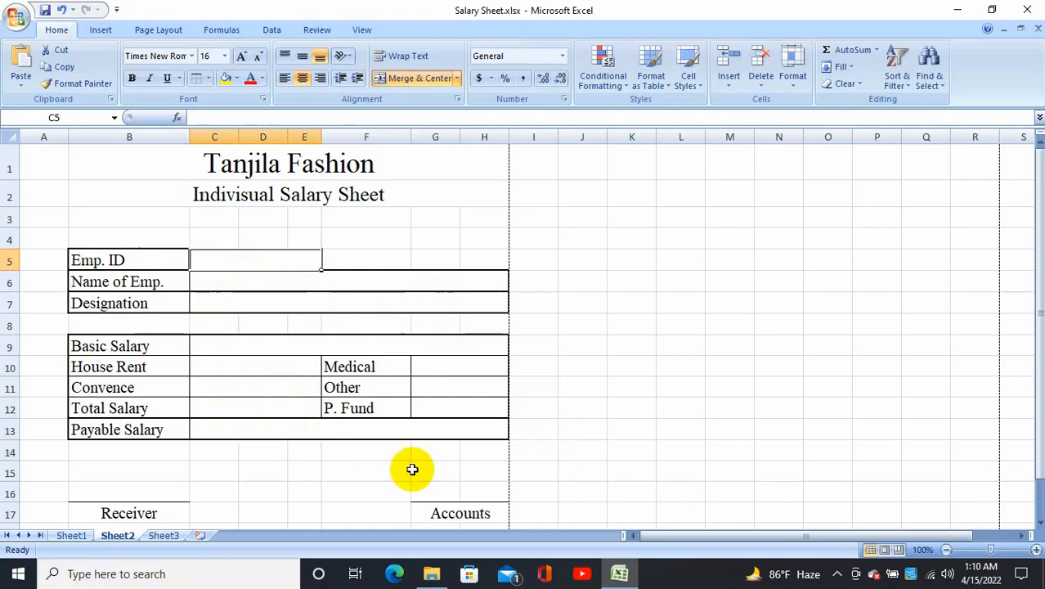
{"action": "left_click", "coordinate": [74, 536]}
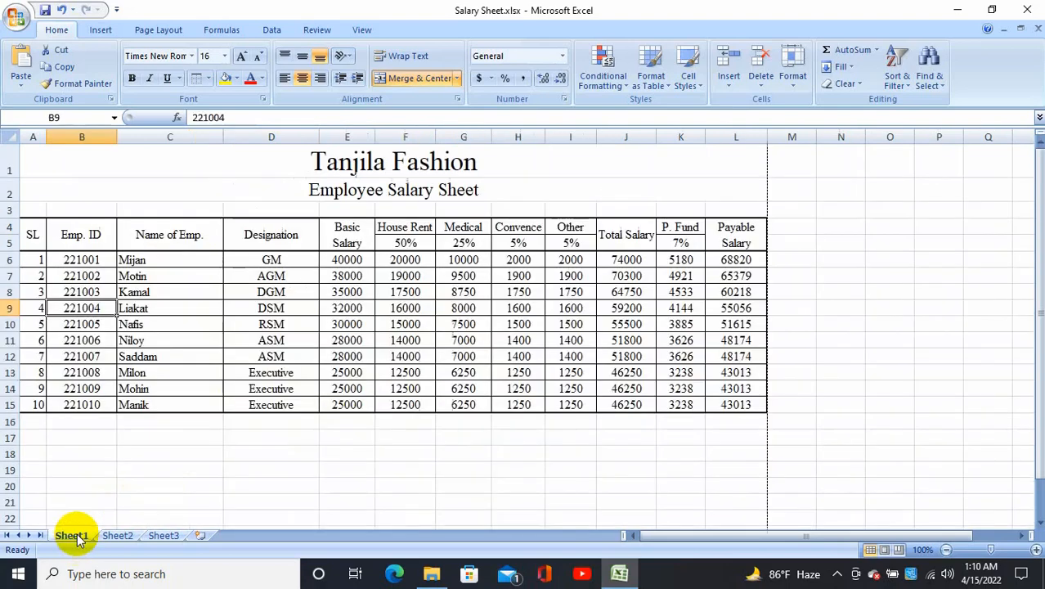
{"action": "double_click", "coordinate": [104, 276]}
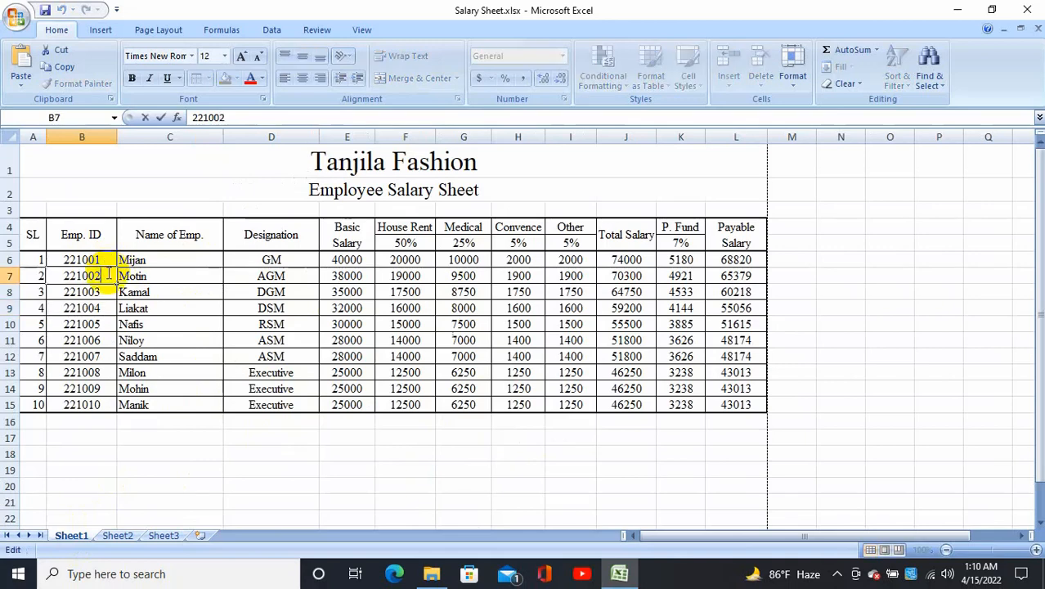
{"action": "left_click_drag", "start_coordinate": [108, 276], "coordinate": [48, 276]}
{"action": "key", "text": "ctrl+c"}
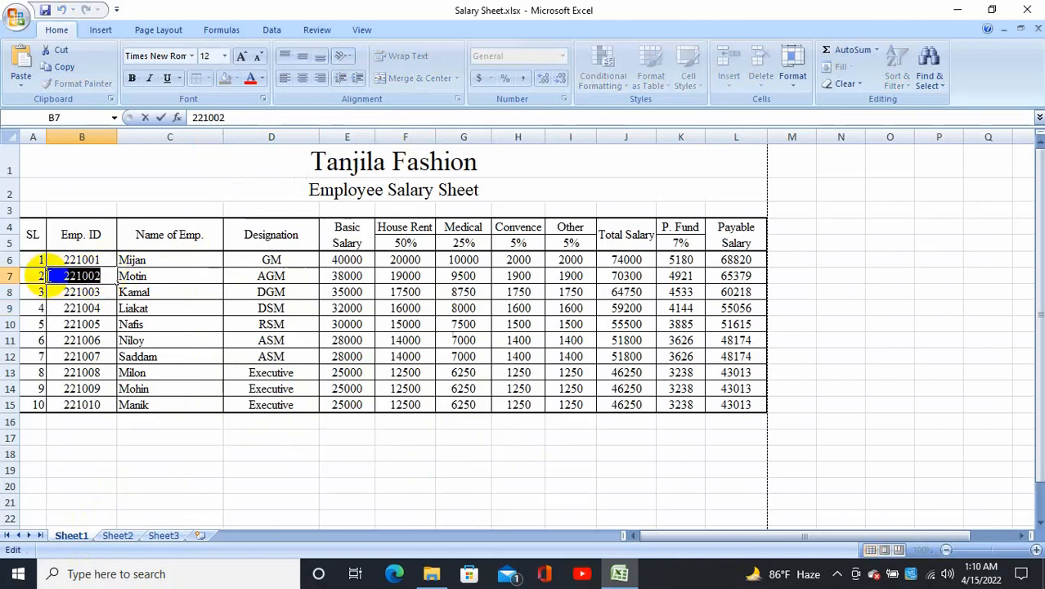
{"action": "left_click", "coordinate": [117, 535]}
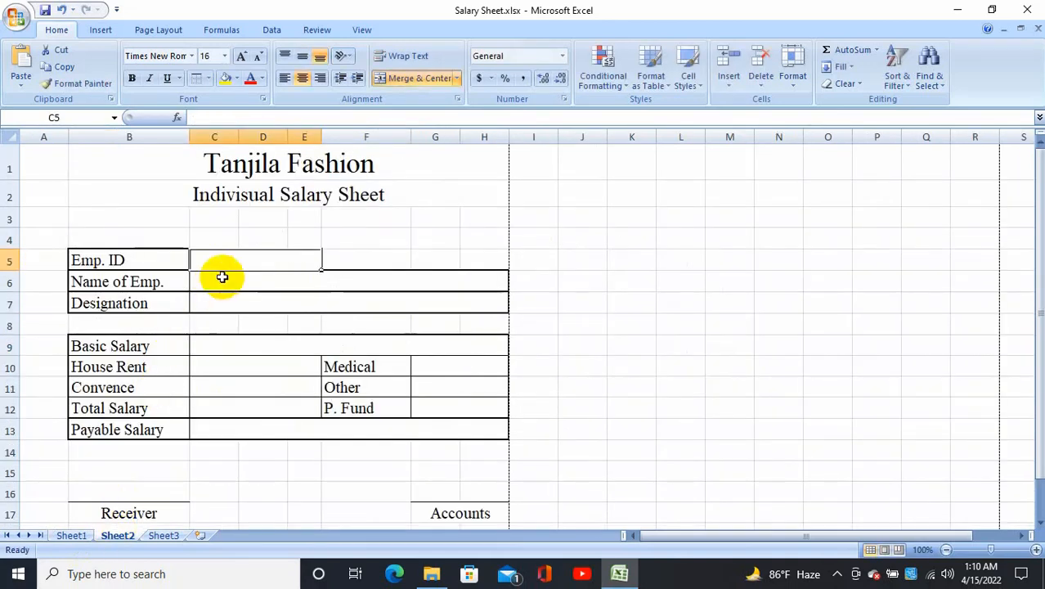
{"action": "double_click", "coordinate": [263, 257]}
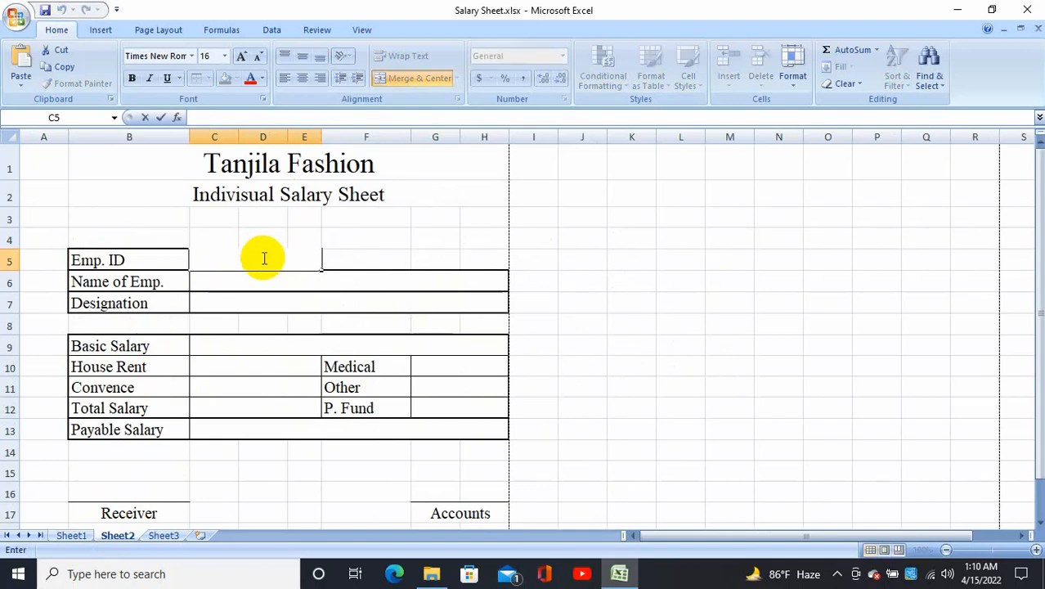
{"action": "key", "text": "ctrl+v"}
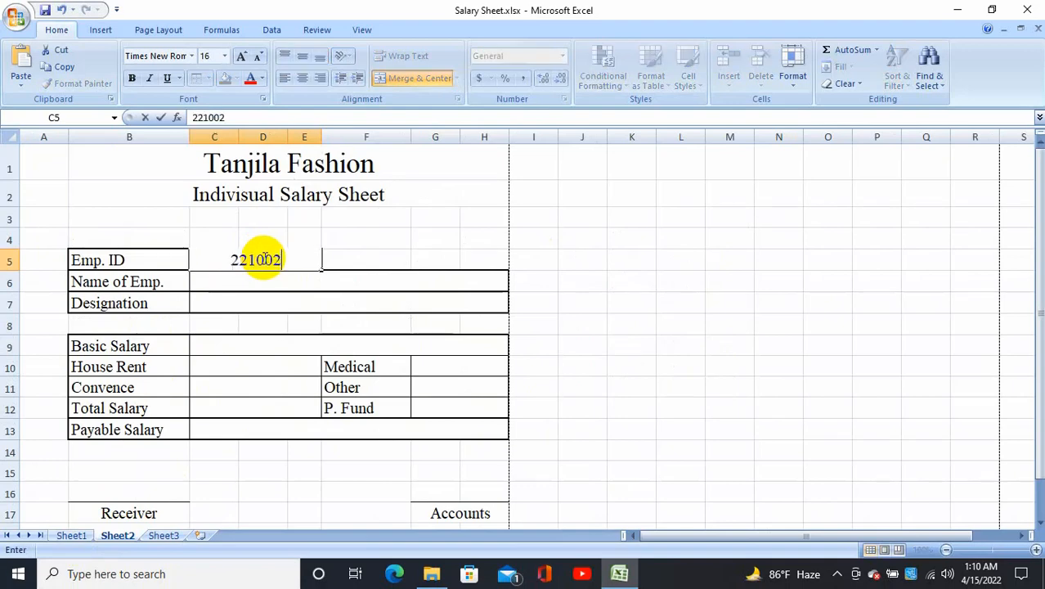
{"action": "left_click", "coordinate": [441, 233]}
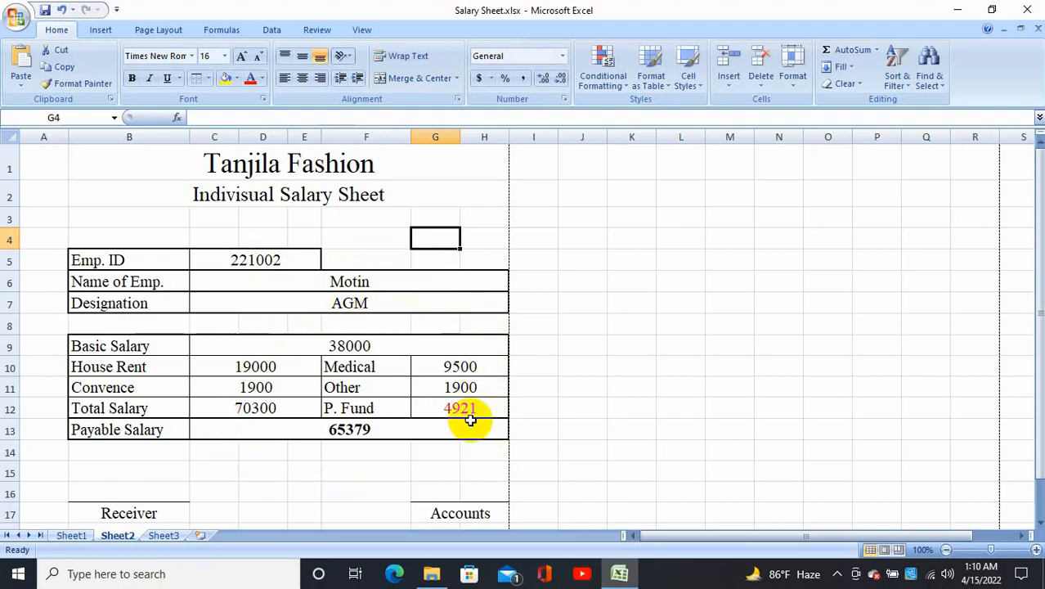
Replace the Emp. ID in Sheet2 cell C5 with the eighth employee's ID from Sheet1 cell B13
{"action": "left_click", "coordinate": [71, 534]}
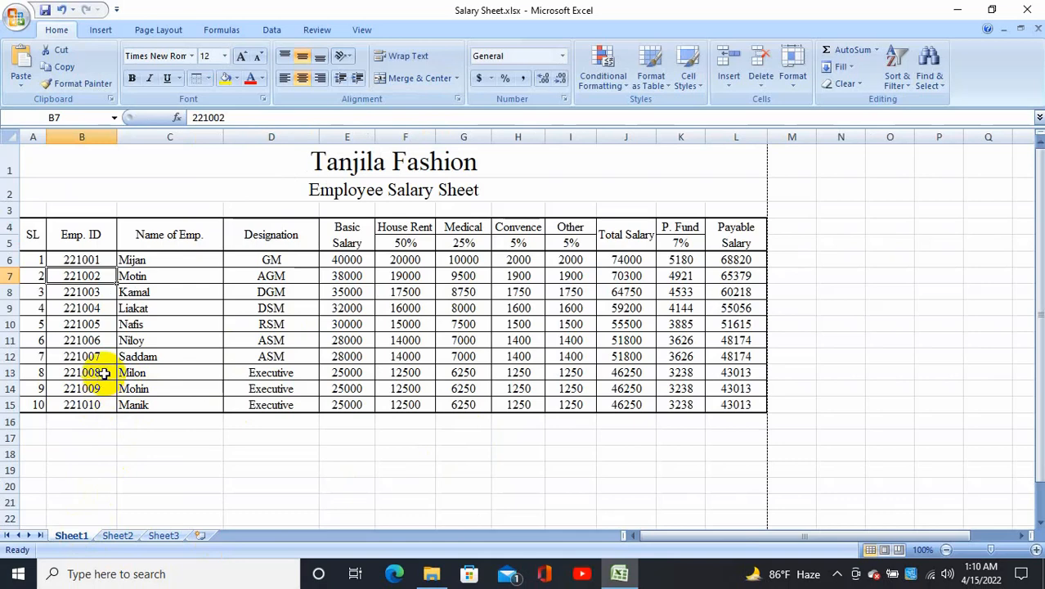
{"action": "double_click", "coordinate": [104, 373]}
{"action": "left_click_drag", "start_coordinate": [104, 372], "coordinate": [46, 373]}
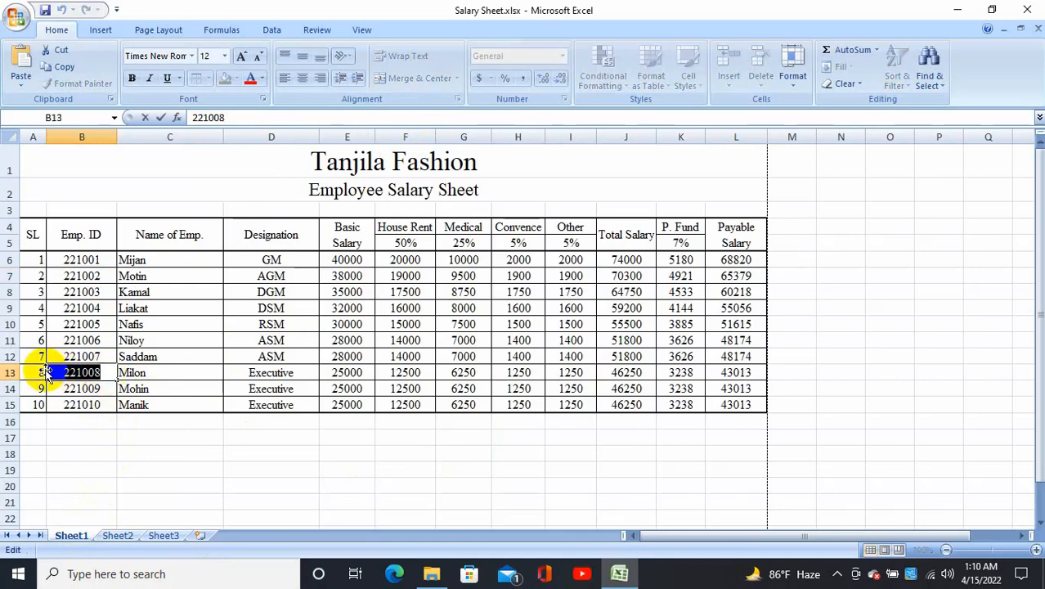
{"action": "left_click", "coordinate": [117, 535]}
{"action": "left_click", "coordinate": [282, 259]}
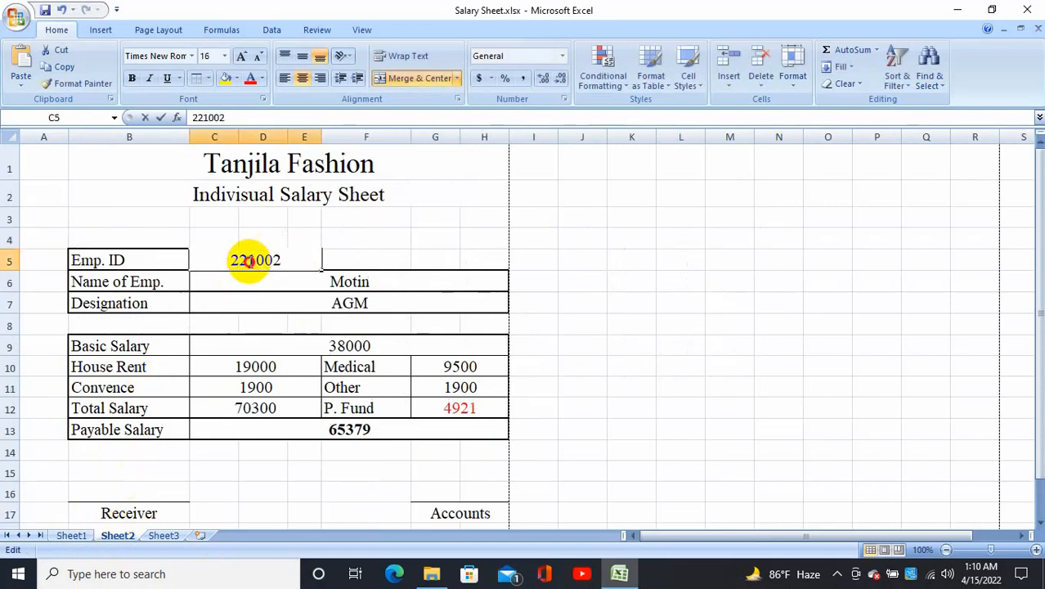
{"action": "double_click", "coordinate": [245, 258]}
{"action": "left_click_drag", "start_coordinate": [245, 258], "coordinate": [222, 259]}
{"action": "type", "text": "221008"}
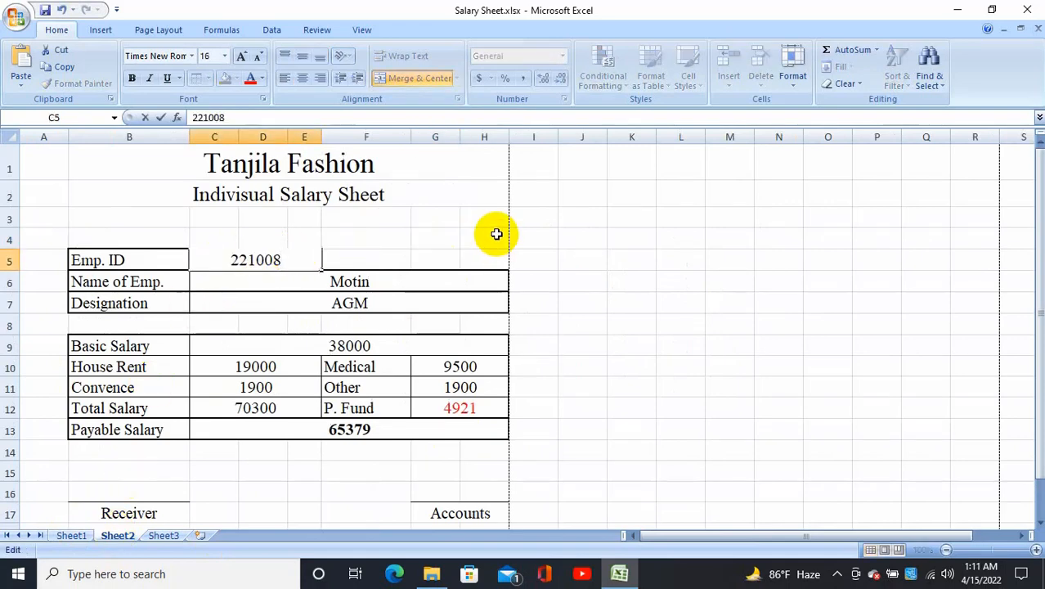
{"action": "left_click", "coordinate": [496, 234]}
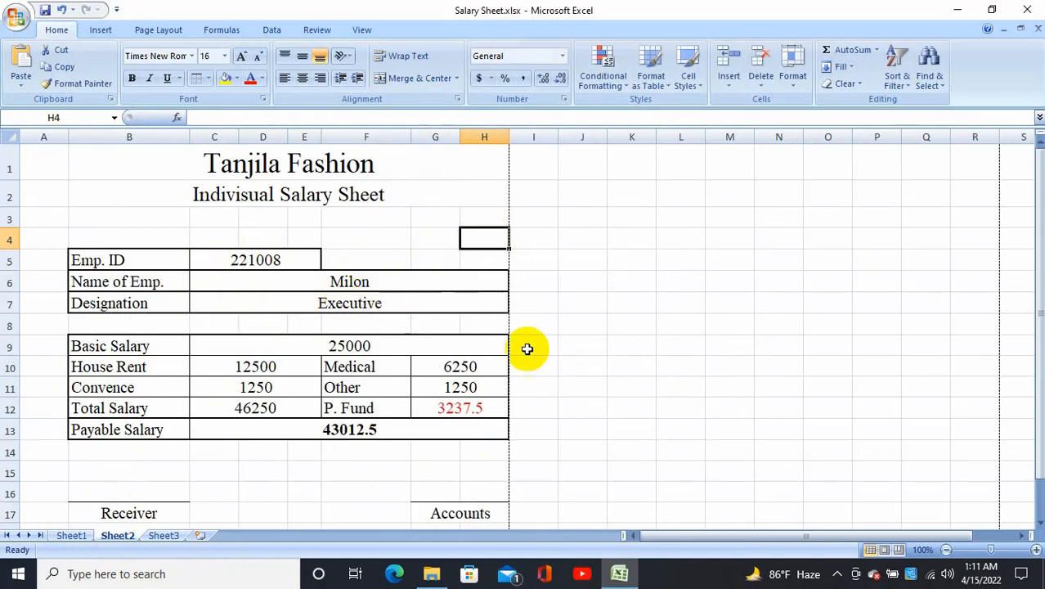